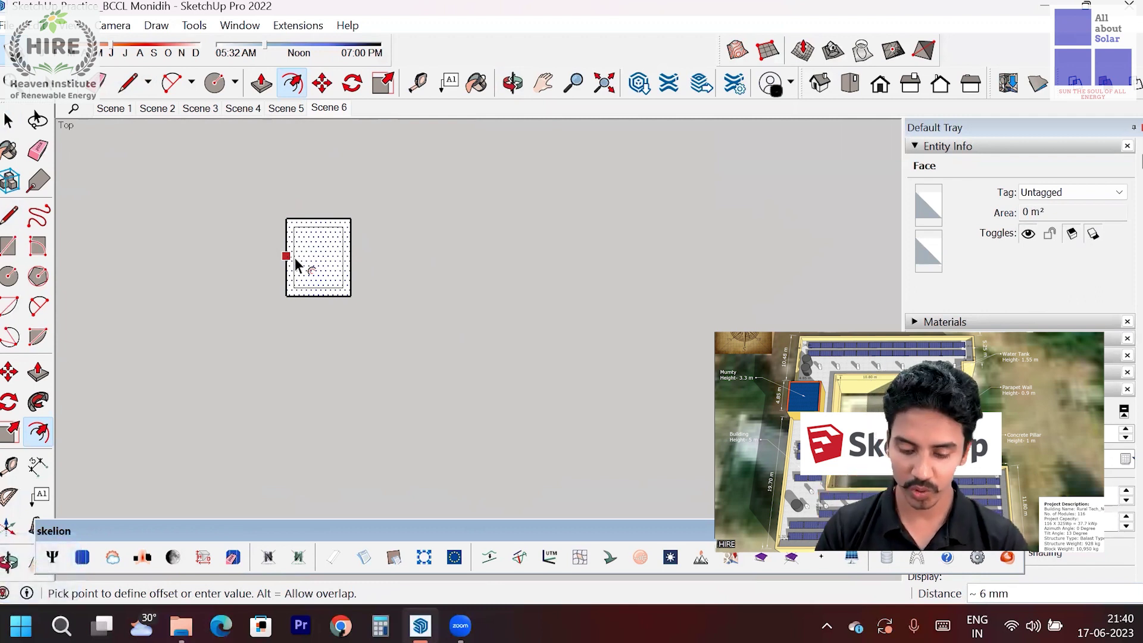
# Offset the rectangle's outline inward by 2.2 mm
pyautogui.write('2.2')
pyautogui.press('Return')
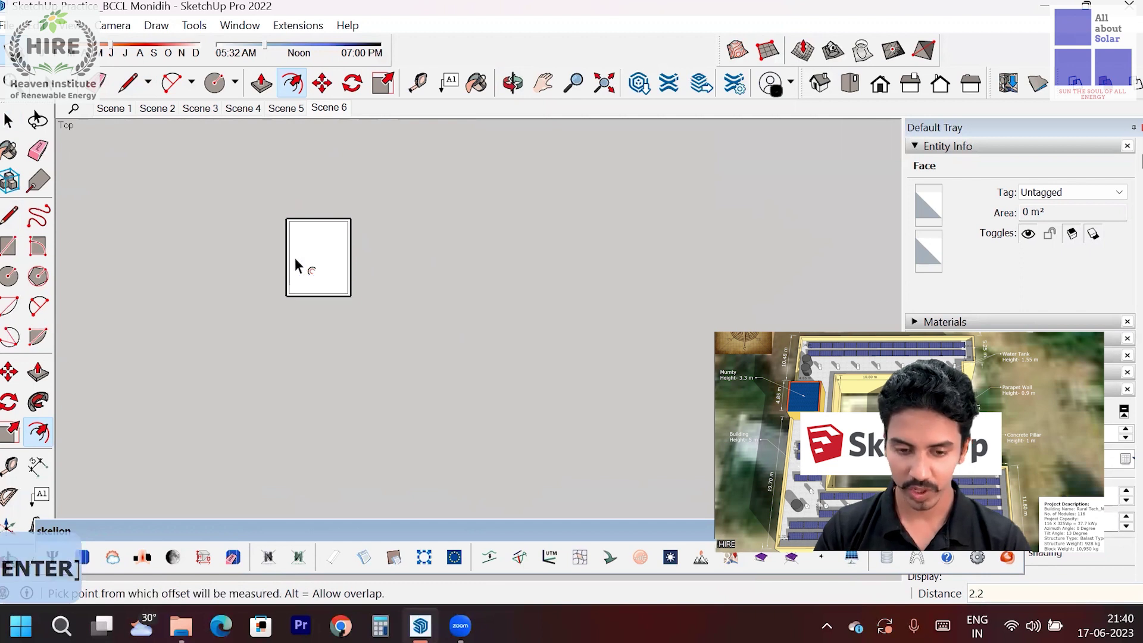
pyautogui.scroll(3, 383, 288)
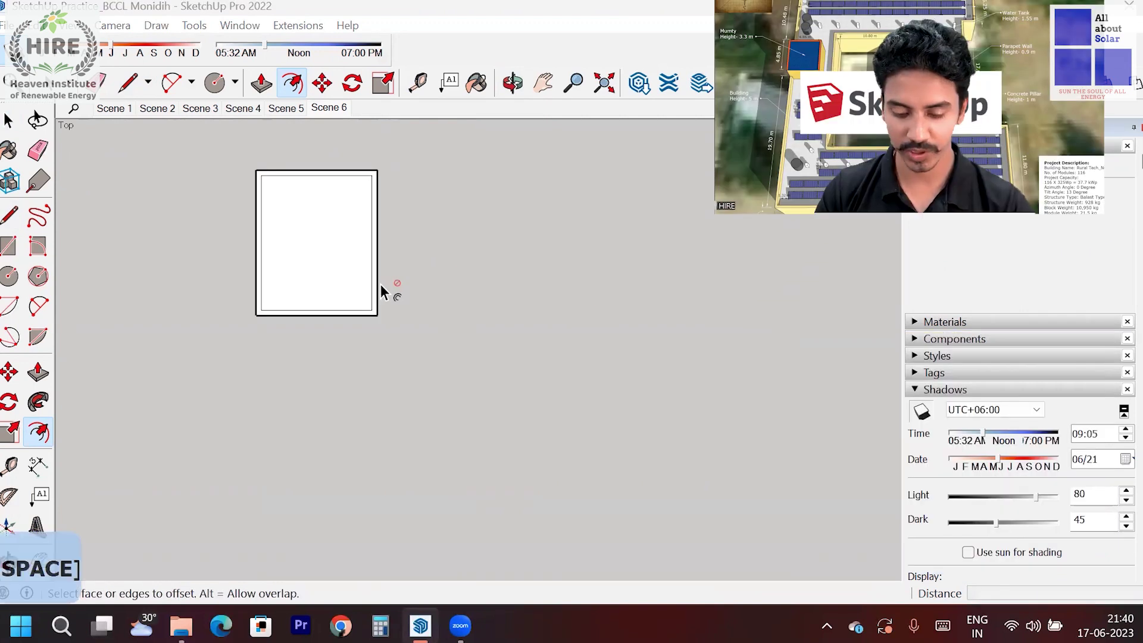
pyautogui.scroll(2, 383, 202)
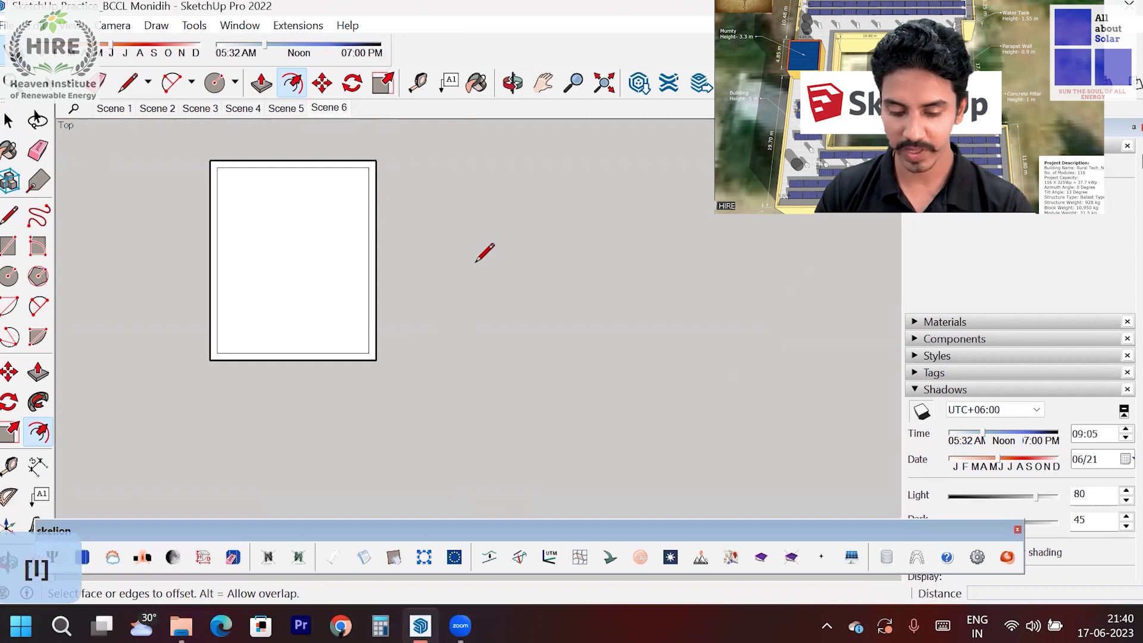
# Draw two short lines across the right-hand wall of the offset profile, one near its upper end and one near its lower end
pyautogui.press('l')
pyautogui.click(375, 191)
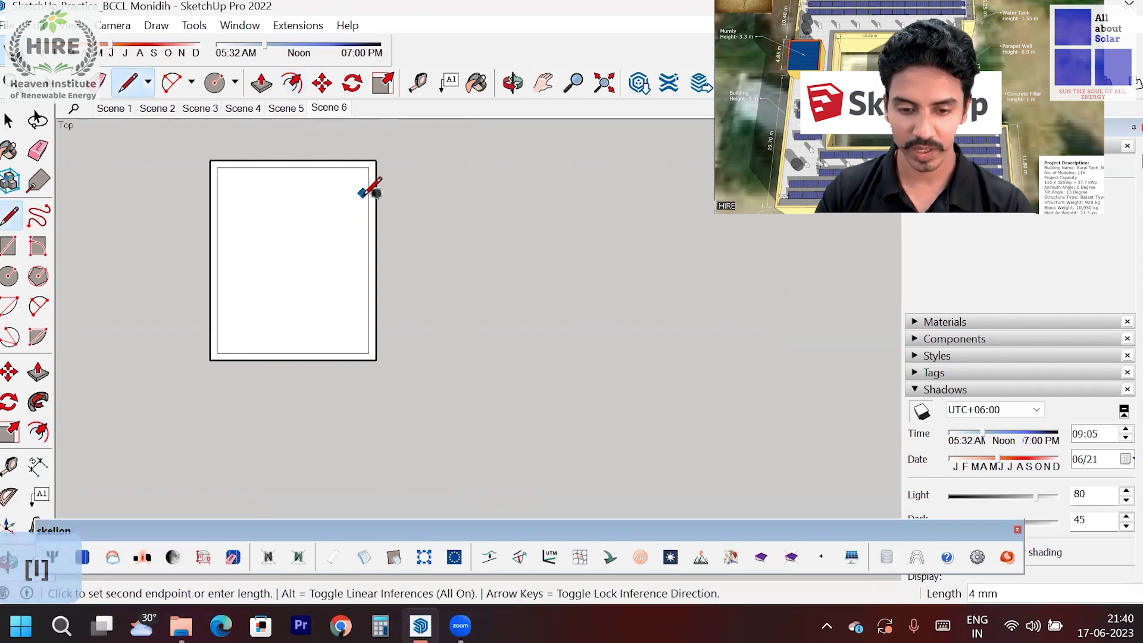
pyautogui.scroll(2, 375, 188)
pyautogui.click(369, 193)
pyautogui.click(384, 456)
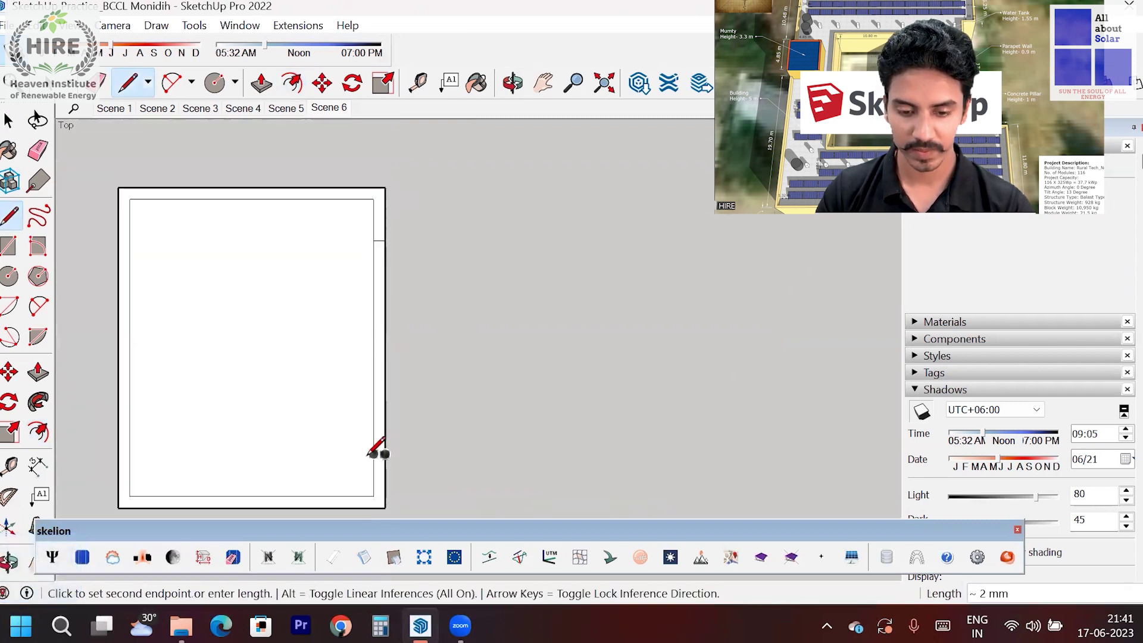
pyautogui.click(373, 454)
# Erase the wall edges between the two short lines to leave an open C-shaped profile with lips
pyautogui.press('e')
pyautogui.moveTo(398, 319); pyautogui.dragTo(334, 323)
pyautogui.press('space')
pyautogui.scroll(-2, 439, 275)
pyautogui.scroll(-2, 453, 238)
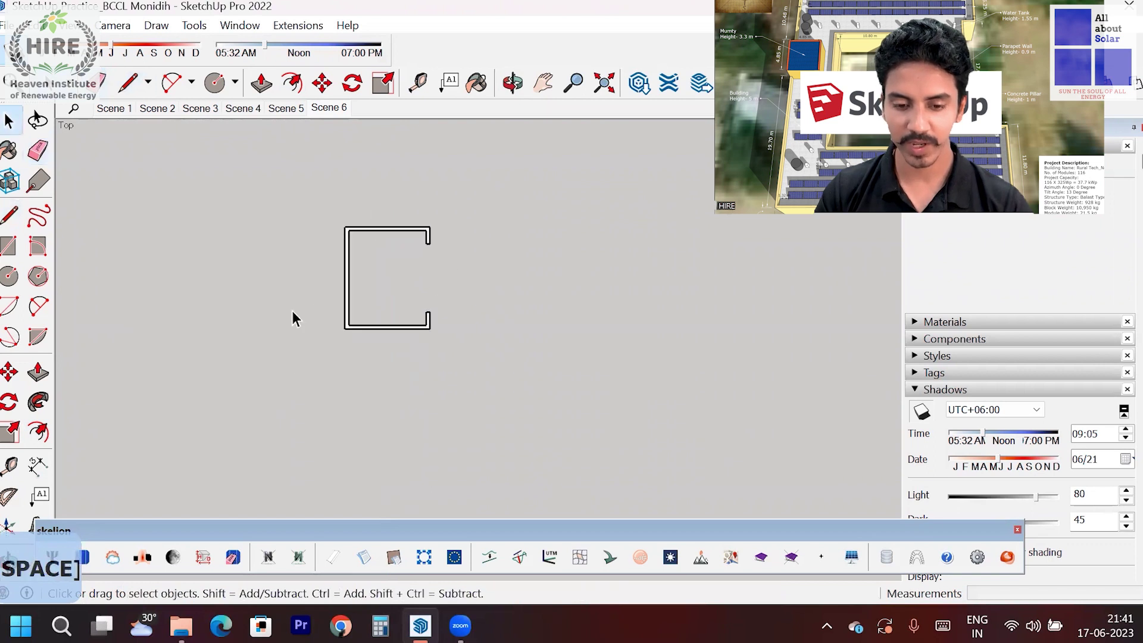
# Extrude the C-shaped profile face upward with Push/Pull into a tall vertical leg
pyautogui.scroll(2, 509, 319)
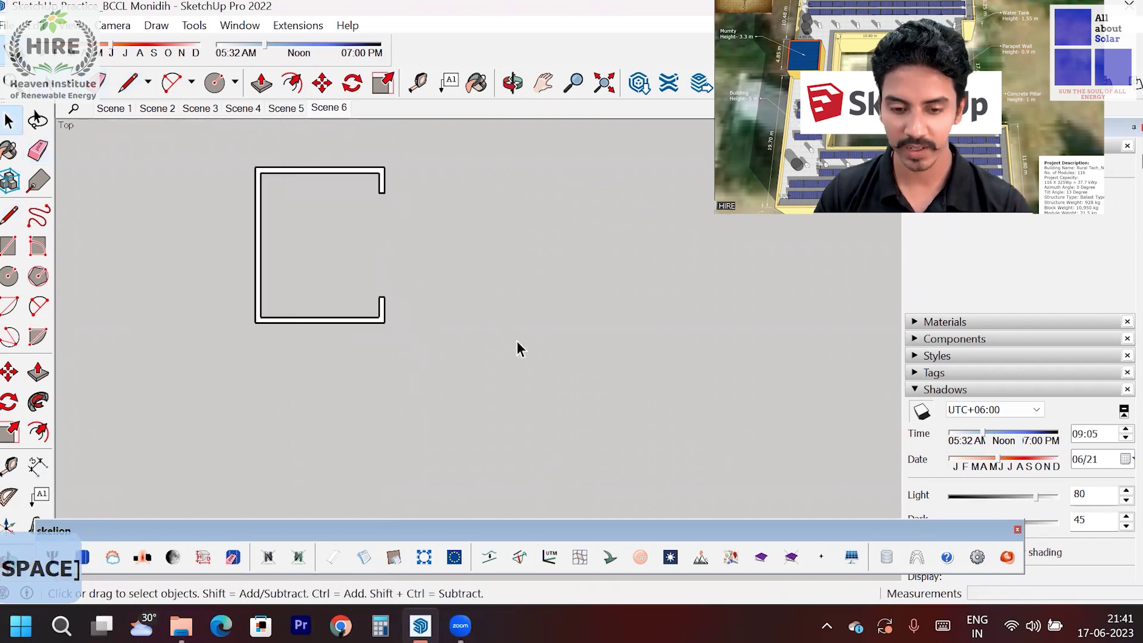
pyautogui.press('p')
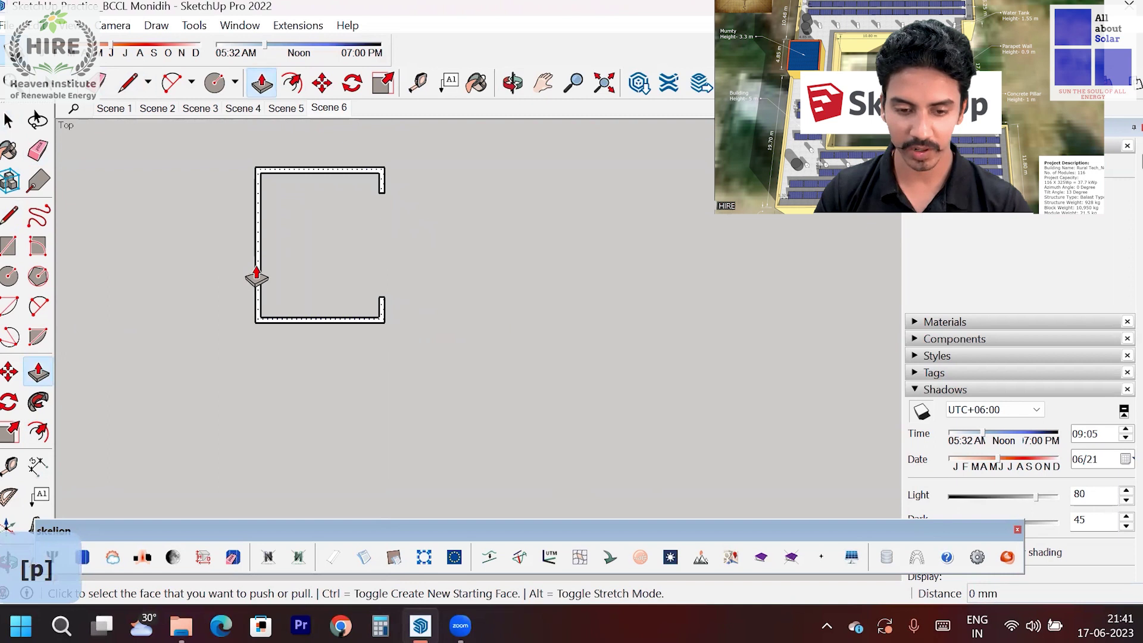
pyautogui.click(257, 276)
pyautogui.scroll(-1, 232, 266)
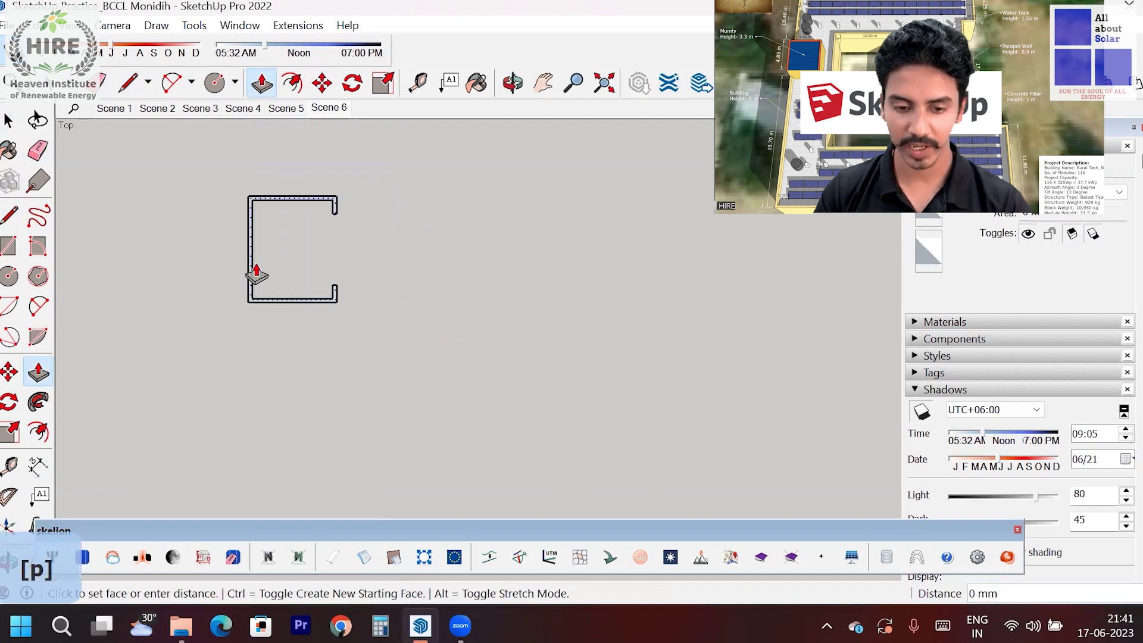
pyautogui.press('Escape')
pyautogui.scroll(-1, 248, 335)
pyautogui.moveTo(249, 334); pyautogui.dragTo(331, 179, button='middle')
pyautogui.scroll(-3, 365, 258)
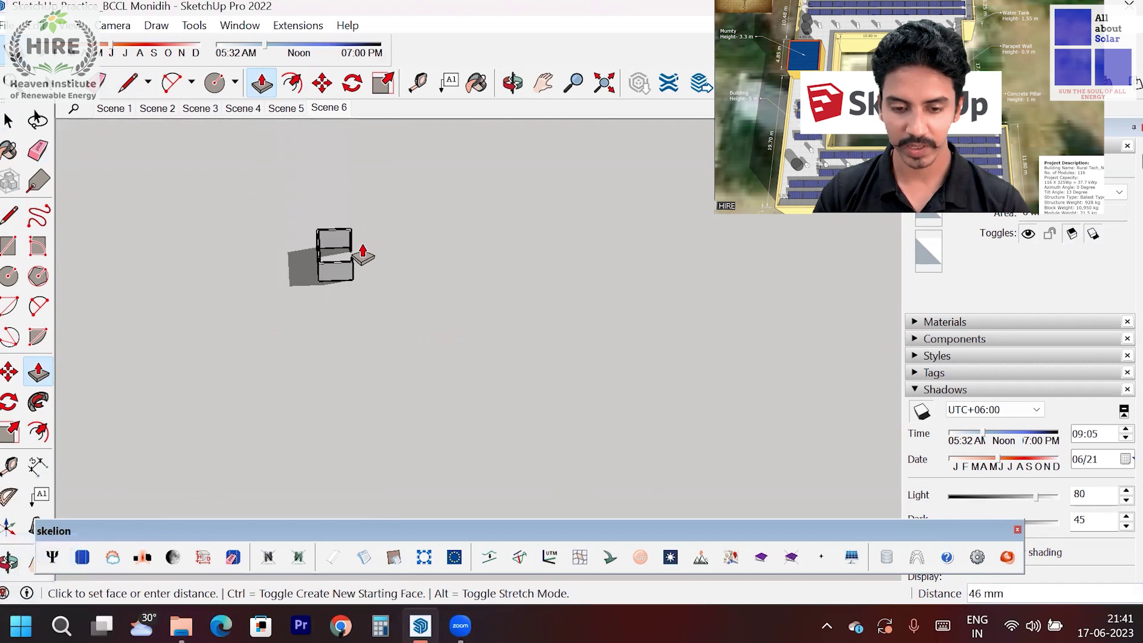
pyautogui.scroll(3, 331, 173)
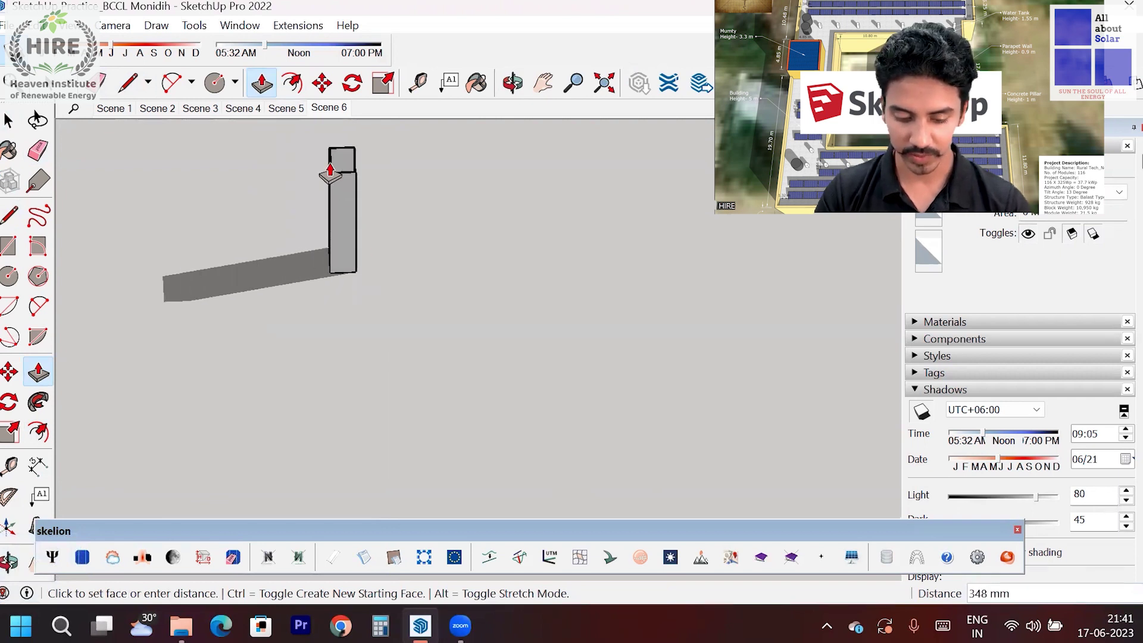
pyautogui.write('3')
pyautogui.press('Return')
pyautogui.press('space')
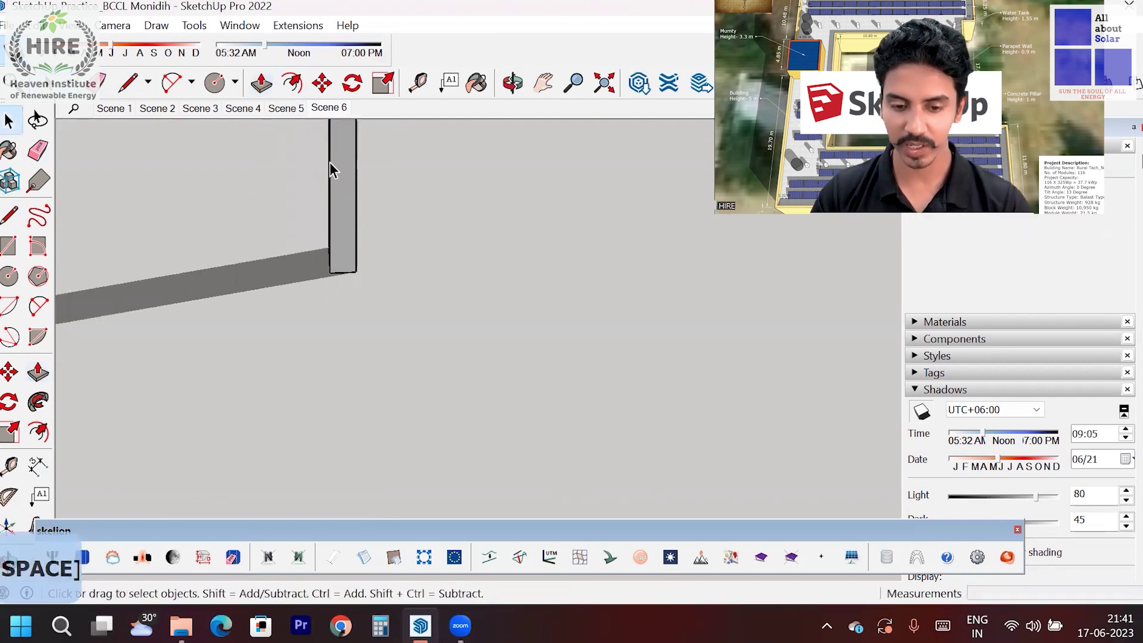
# Turn the whole extruded leg into a component named "Back Leg of 20 Deg Structure"
pyautogui.scroll(-3, 549, 417)
pyautogui.scroll(2, 497, 287)
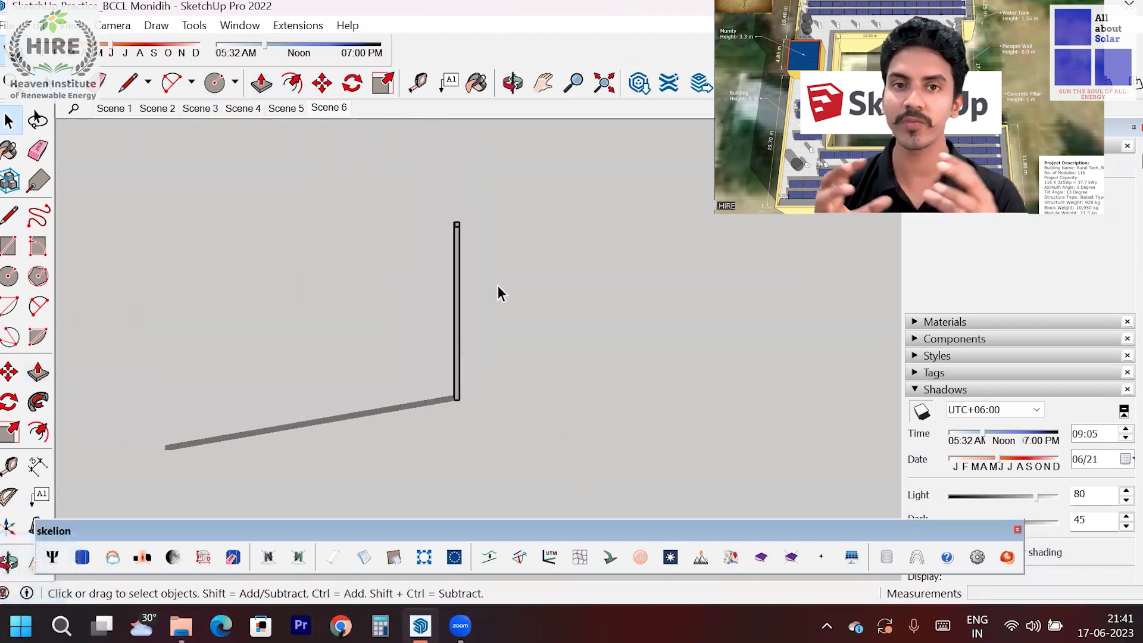
pyautogui.moveTo(581, 175); pyautogui.dragTo(305, 474)
pyautogui.scroll(1, 438, 285)
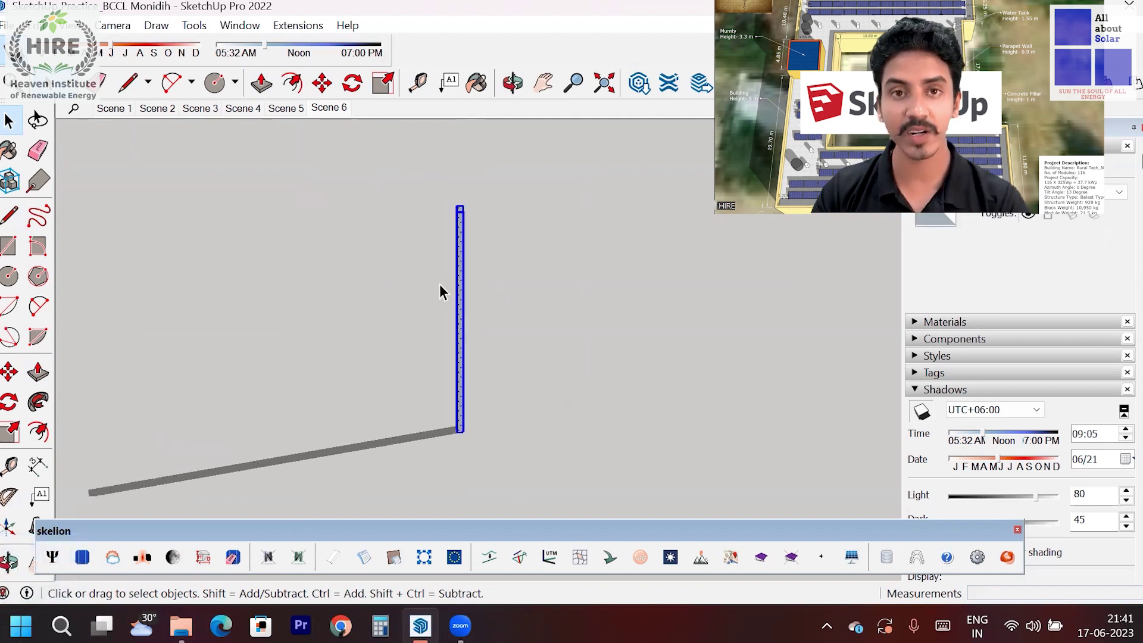
pyautogui.rightClick(463, 256)
pyautogui.click(564, 400)
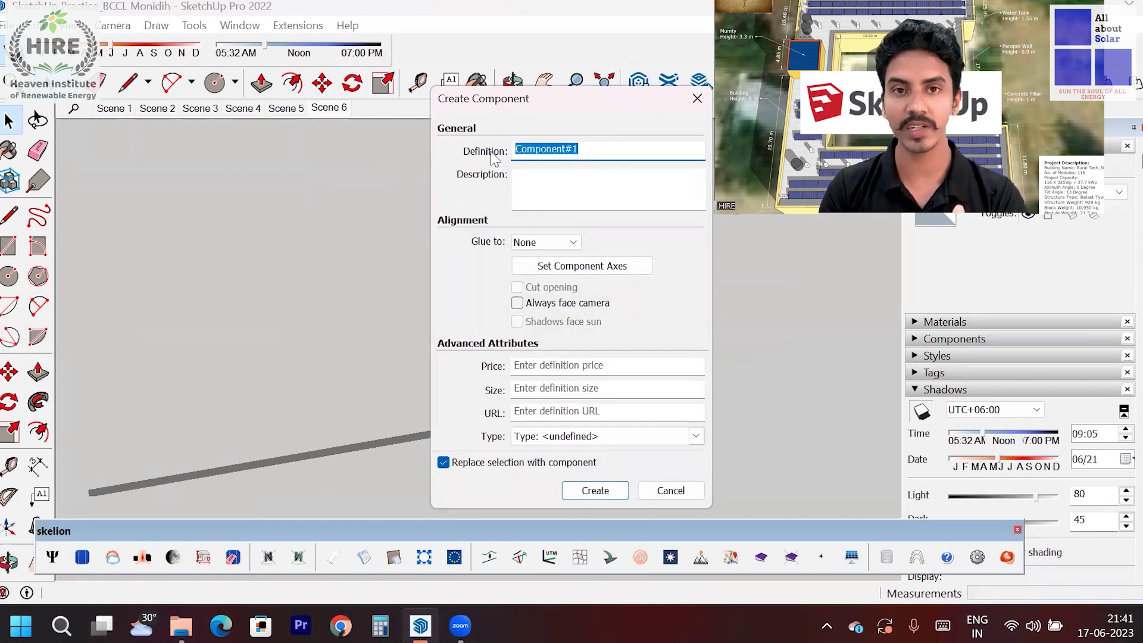
pyautogui.write('Back Leg ')
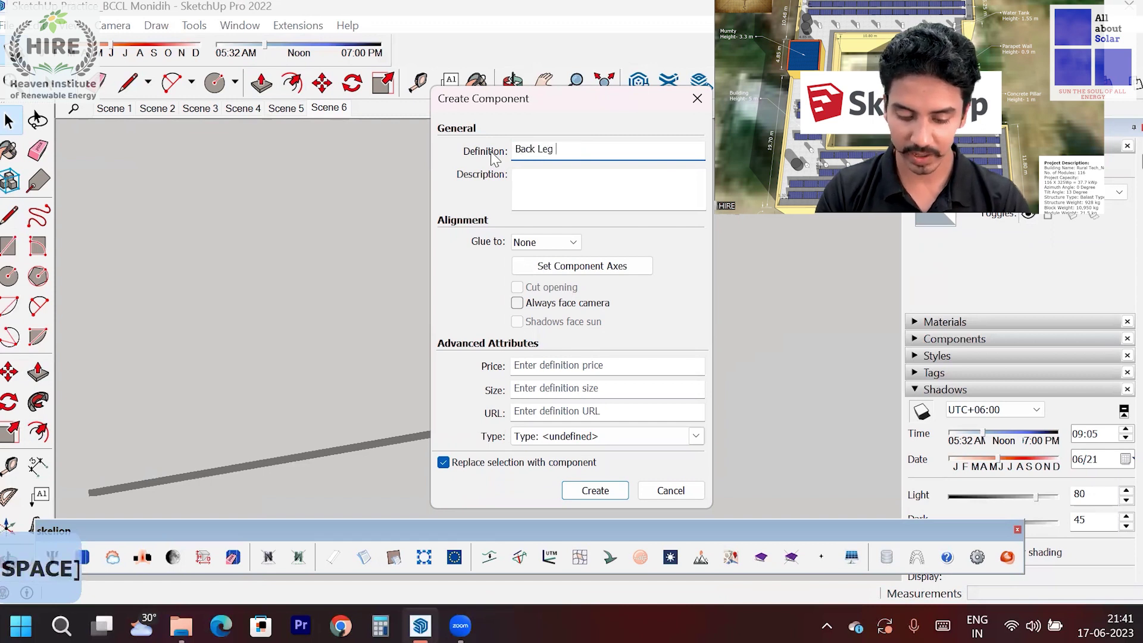
pyautogui.write('of 20 Deg ')
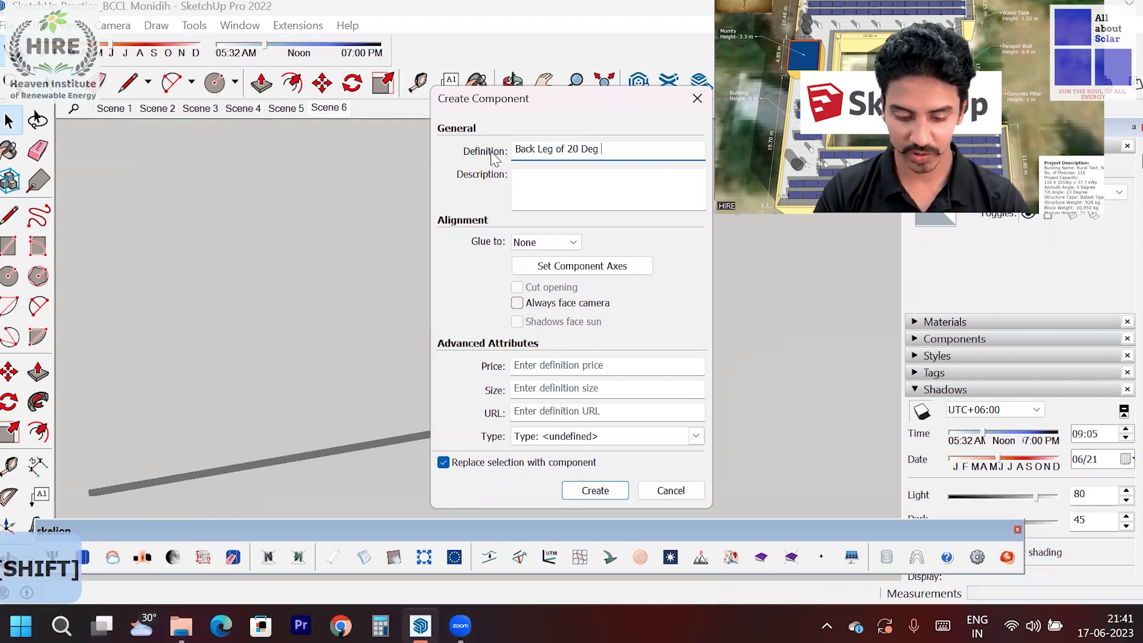
pyautogui.write('Structure')
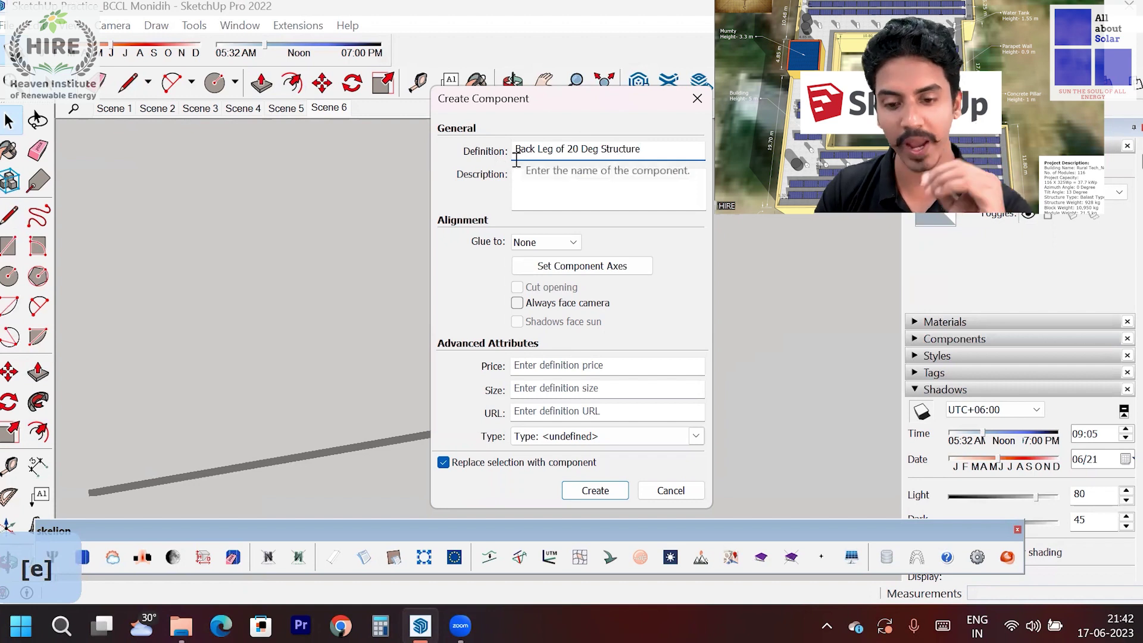
pyautogui.click(594, 490)
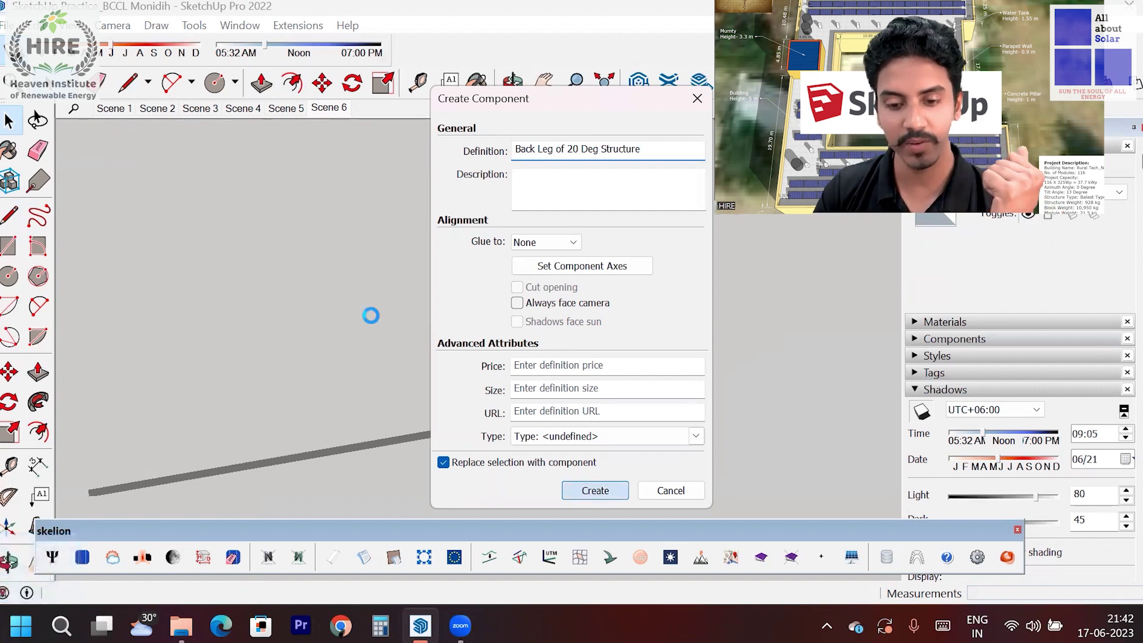
# Save the leg component to the Components folder as "Back Leg of 20 Deg Structure" in SketchUp Models format
pyautogui.scroll(-2, 371, 316)
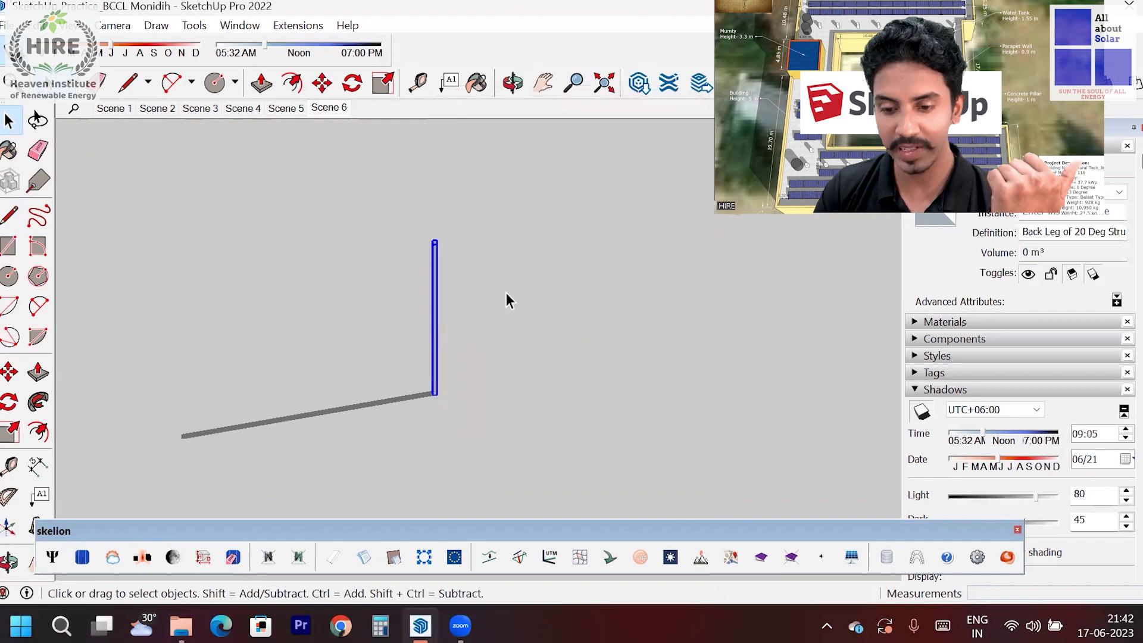
pyautogui.rightClick(439, 301)
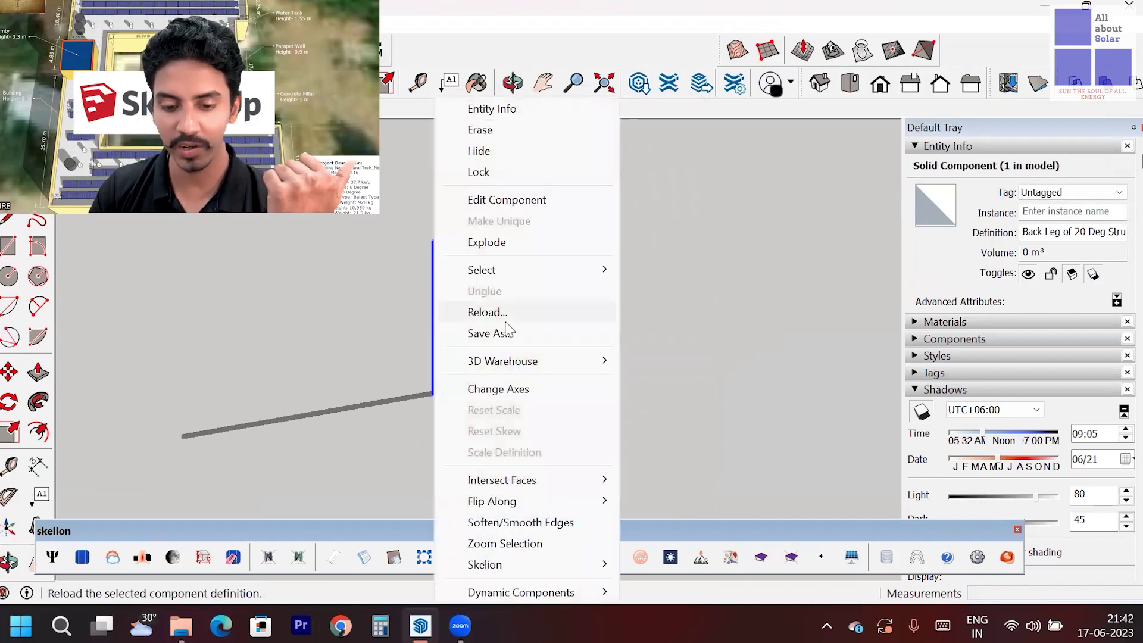
pyautogui.click(549, 335)
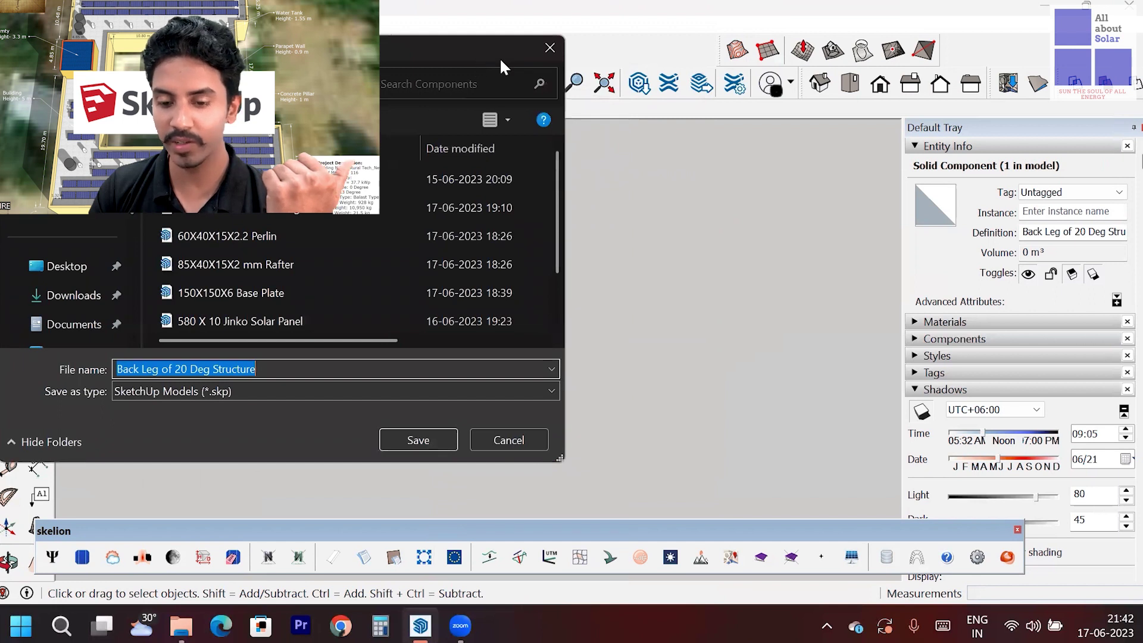
pyautogui.moveTo(499, 57); pyautogui.dragTo(1066, 36)
pyautogui.click(873, 351)
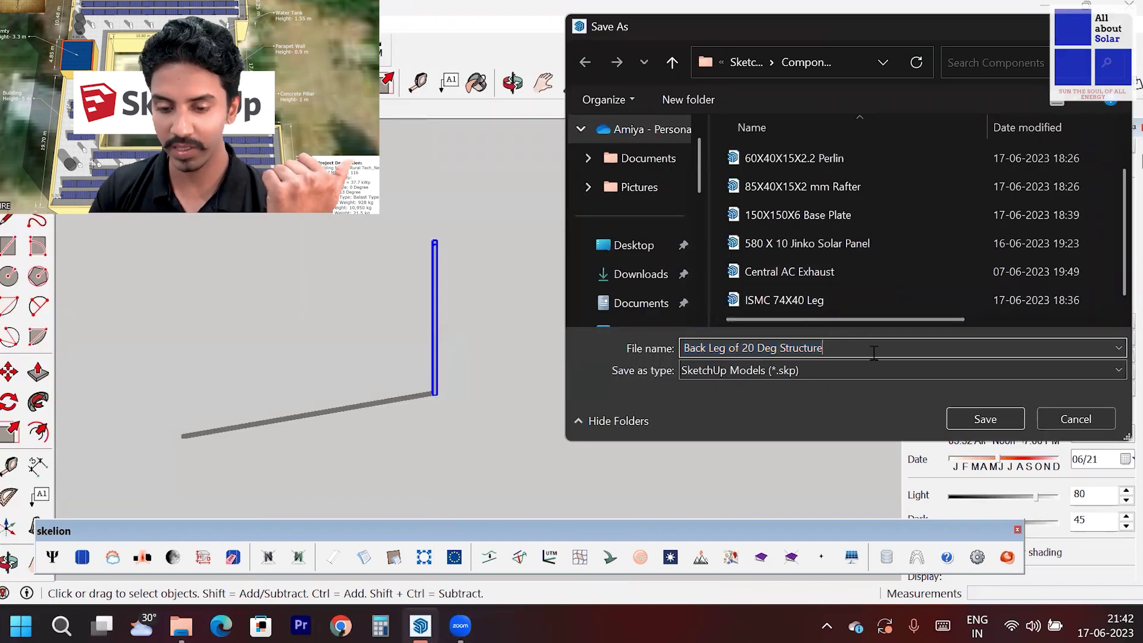
pyautogui.click(985, 418)
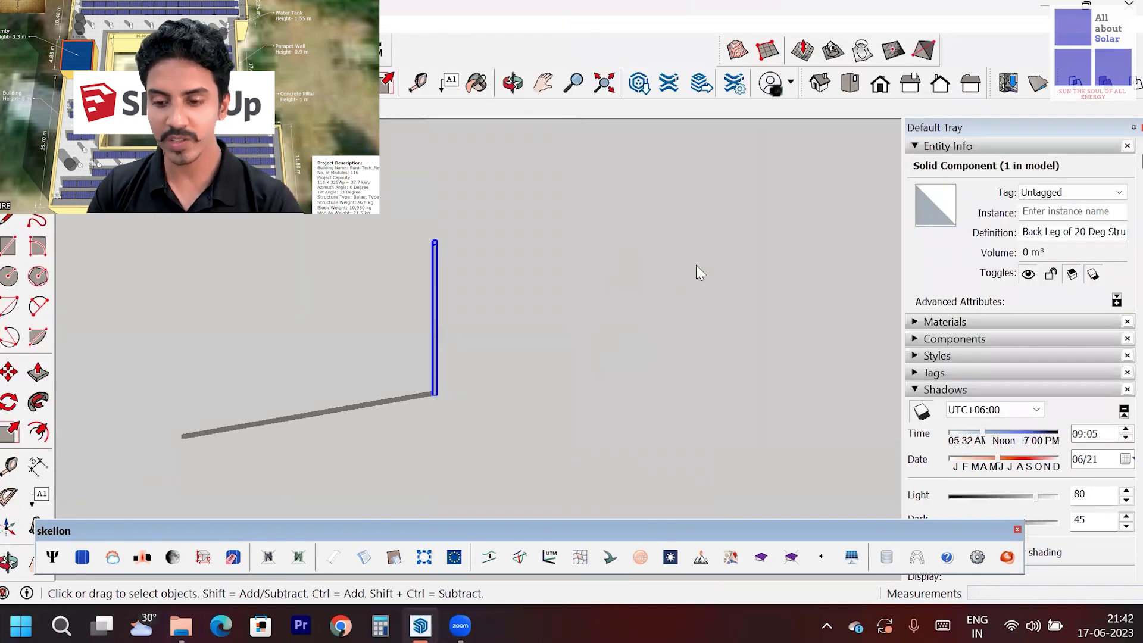
# Add a new tag named "Leg of Structure" to the model's tags
pyautogui.scroll(-1, 698, 269)
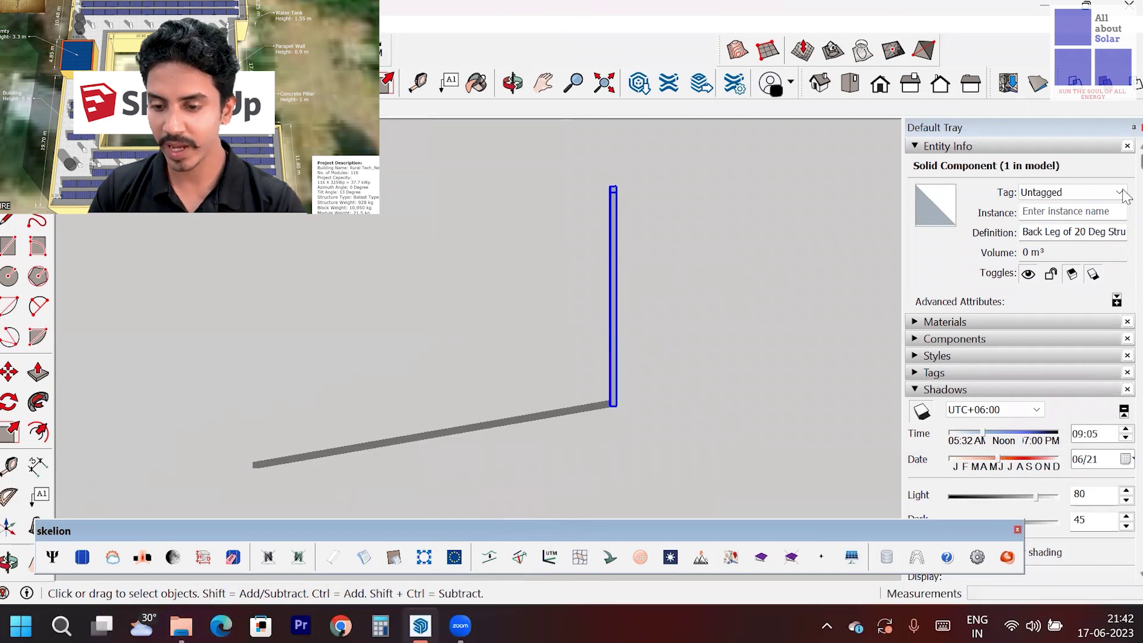
pyautogui.click(658, 247)
pyautogui.click(613, 263)
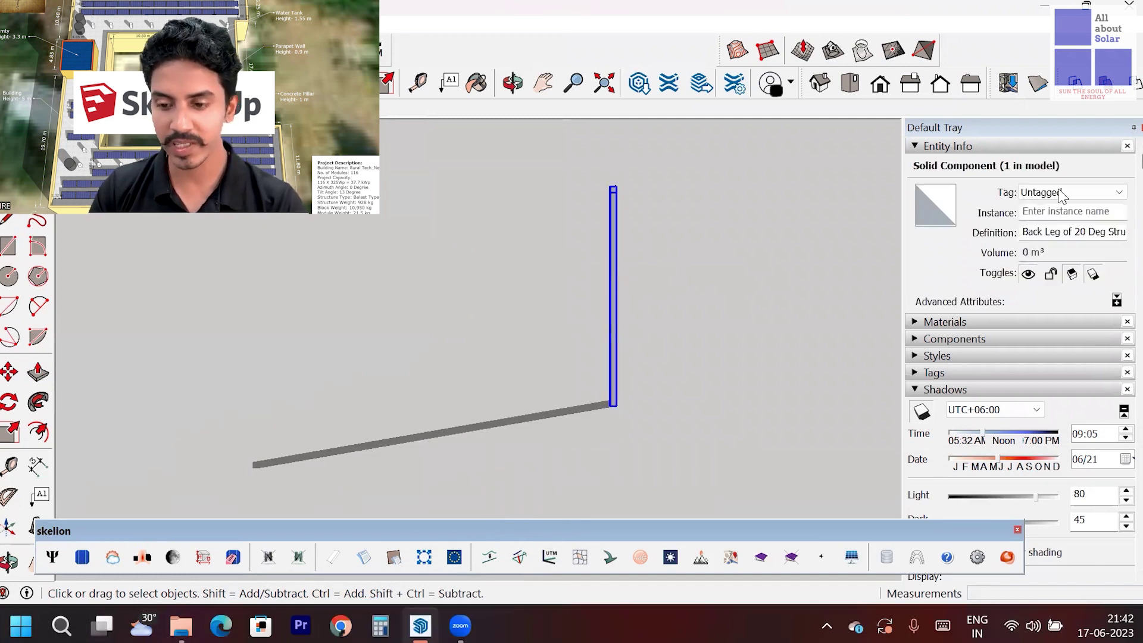
pyautogui.scroll(-6, 1127, 214)
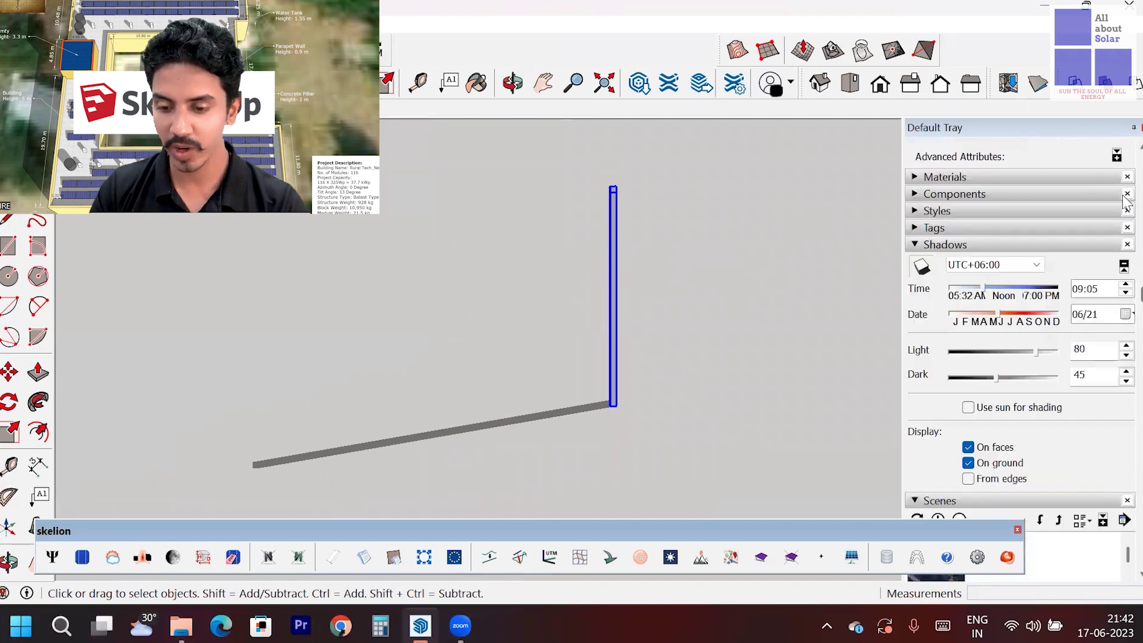
pyautogui.scroll(5, 953, 302)
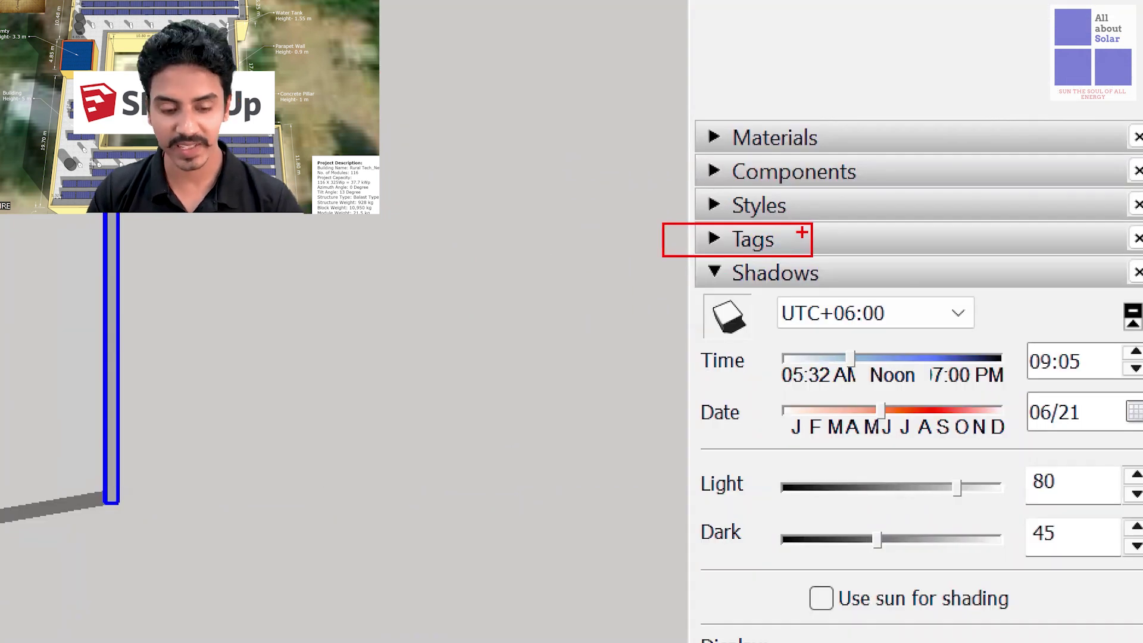
pyautogui.press('ctrl')
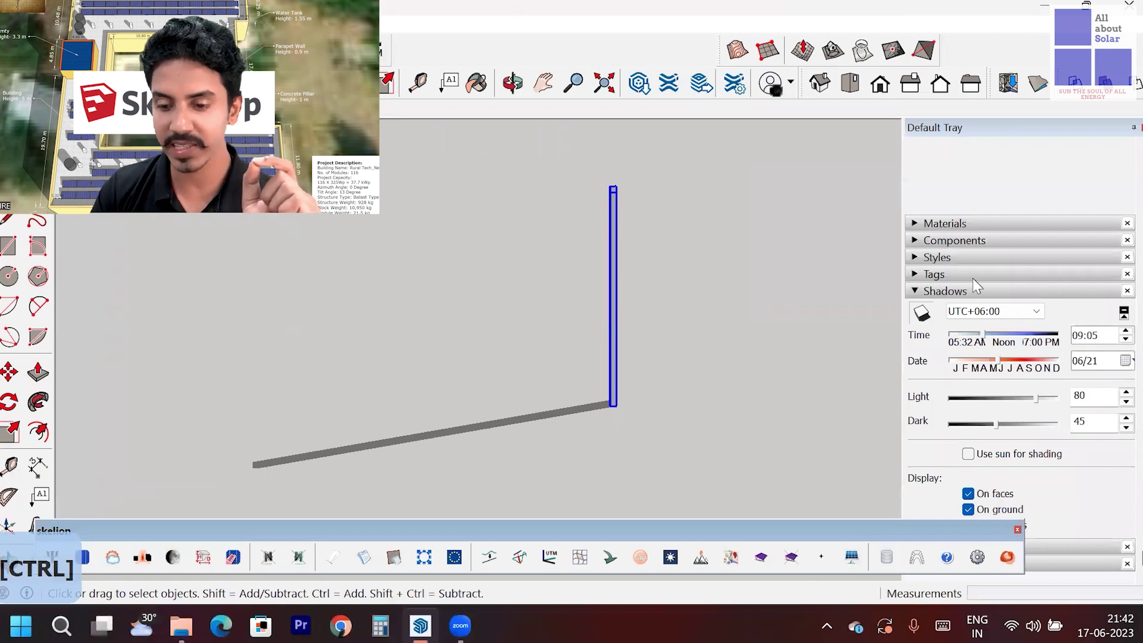
pyautogui.click(937, 279)
pyautogui.click(917, 293)
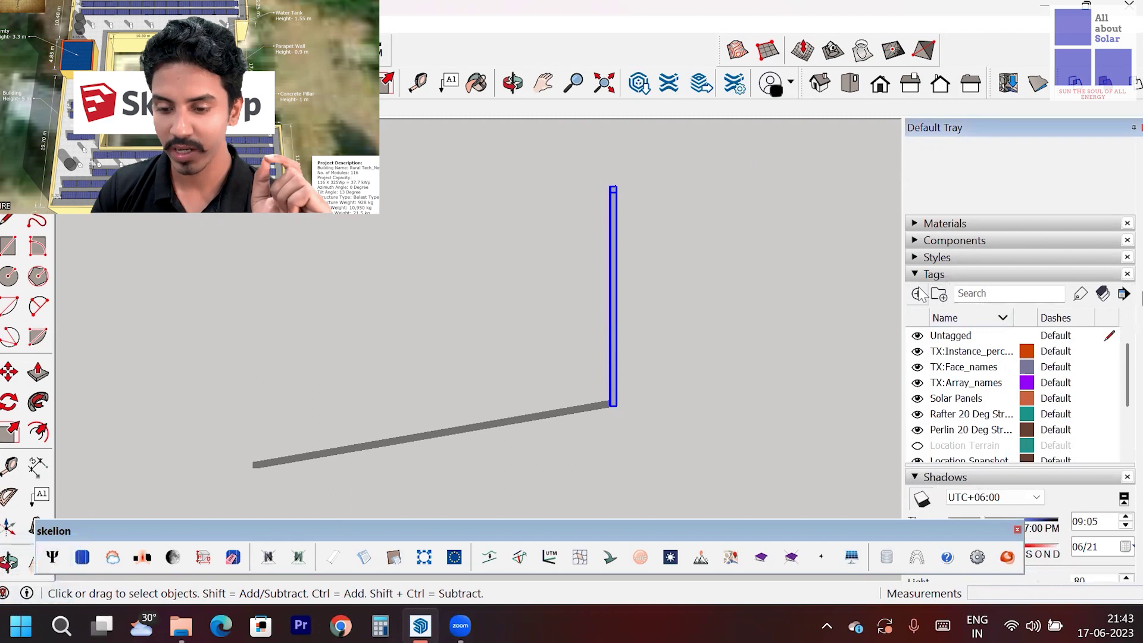
pyautogui.press('shift')
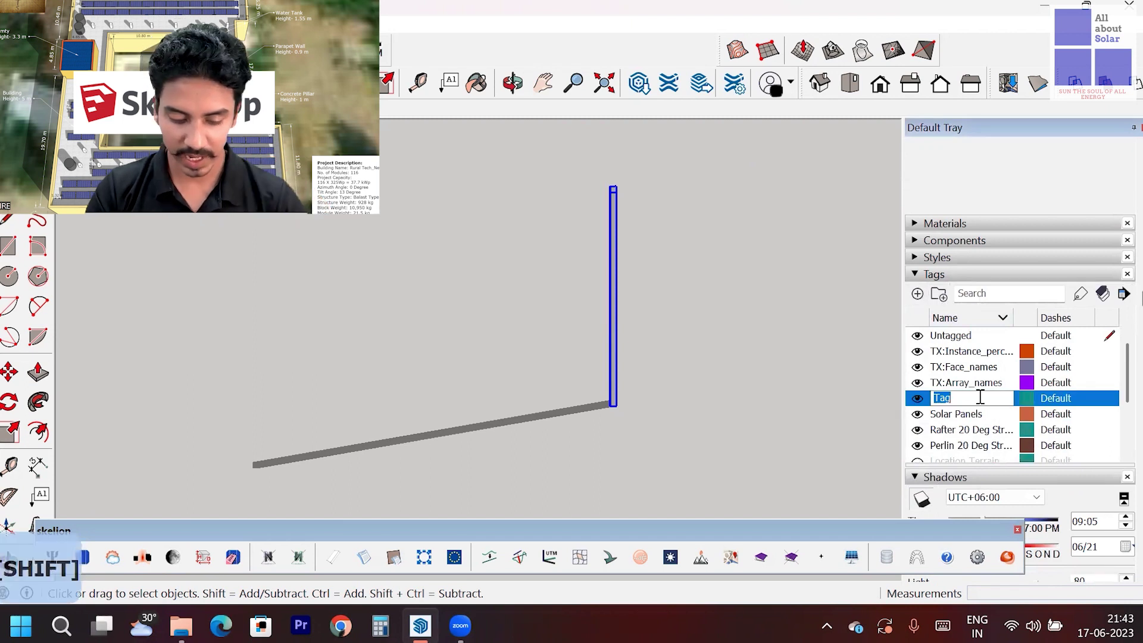
pyautogui.write('Leg of Structure')
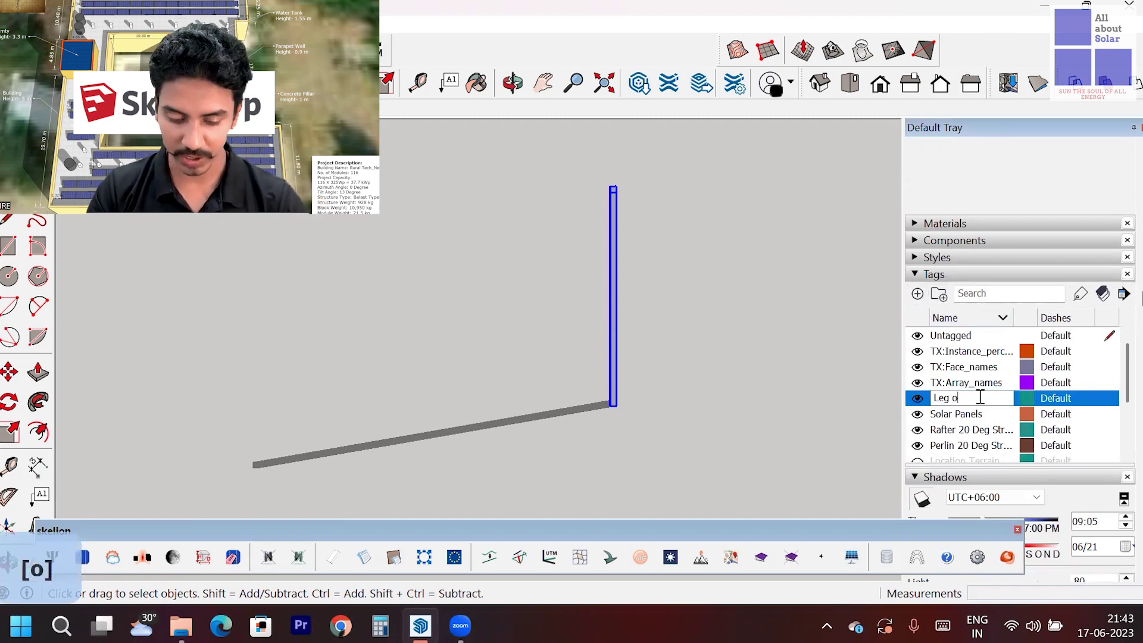
pyautogui.press('Return')
# Assign the tag "Leg of Structure" to the standalone back leg component
pyautogui.scroll(2, 706, 310)
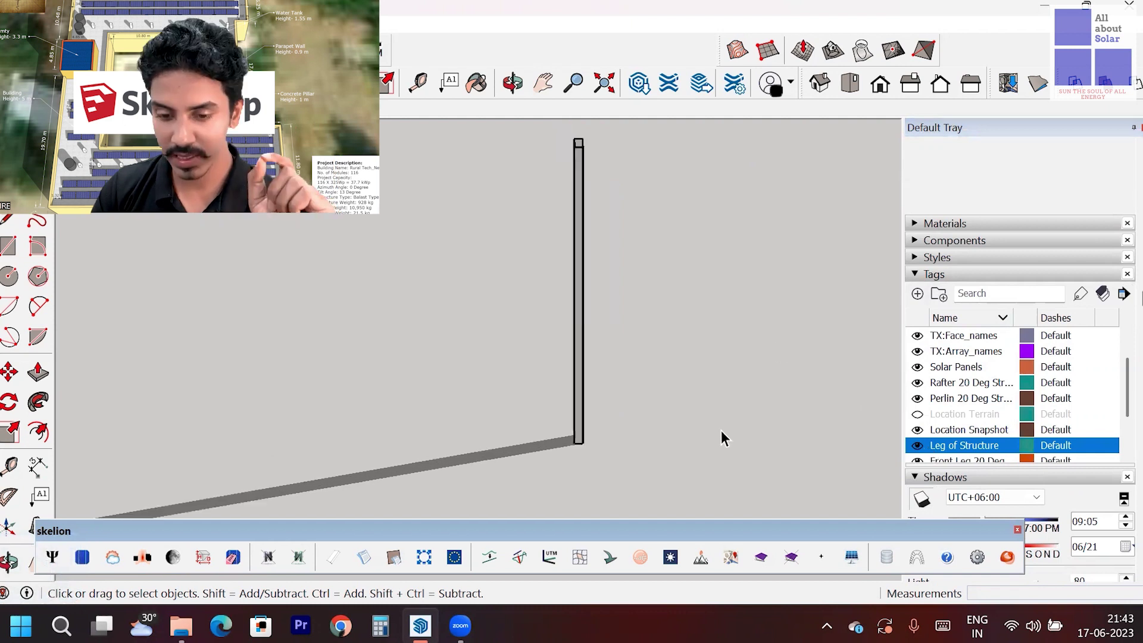
pyautogui.scroll(-2, 722, 434)
pyautogui.scroll(2, 1053, 185)
pyautogui.click(614, 280)
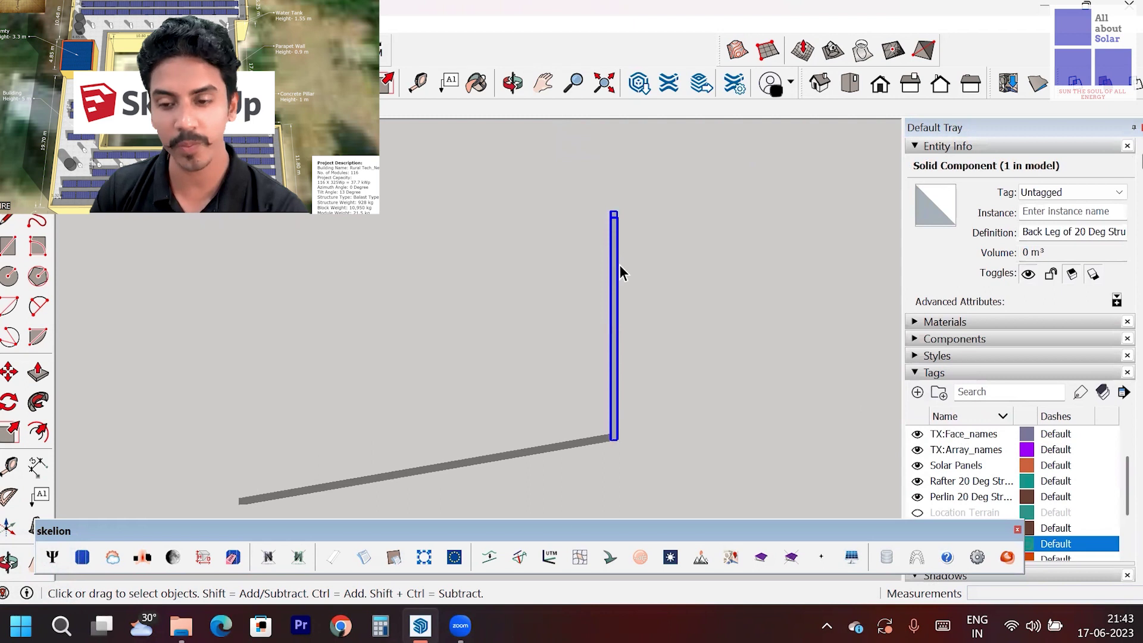
pyautogui.click(1066, 192)
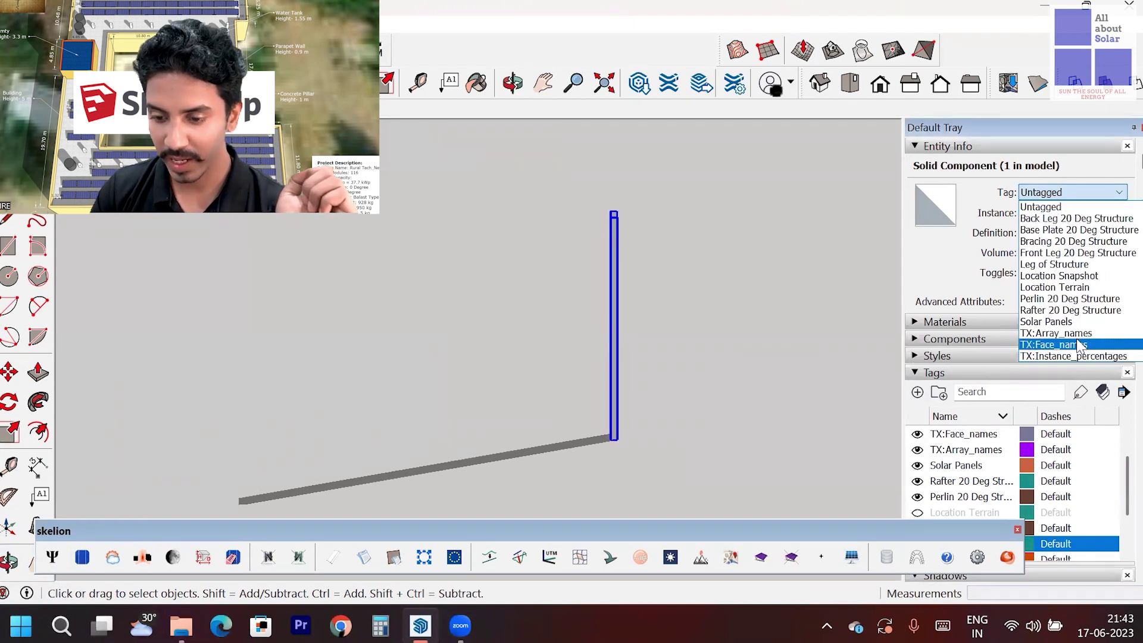
pyautogui.click(1054, 263)
pyautogui.scroll(-2, 724, 231)
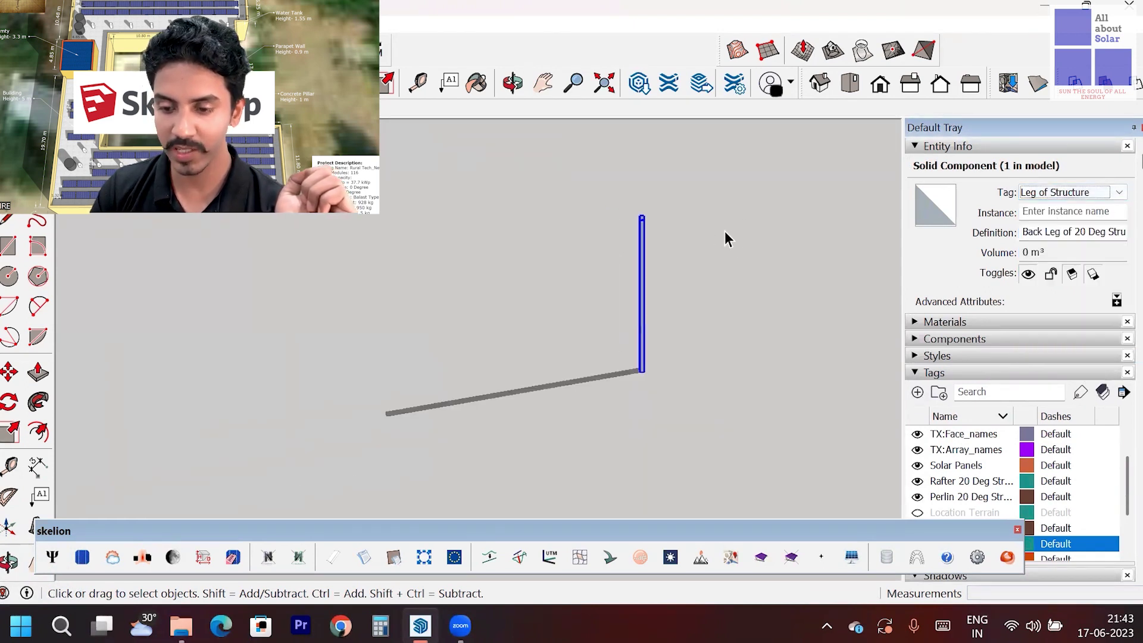
# Hide the "Leg of Structure" tag and show it again to check which geometry it controls
pyautogui.scroll(2, 678, 255)
pyautogui.scroll(-2, 1037, 495)
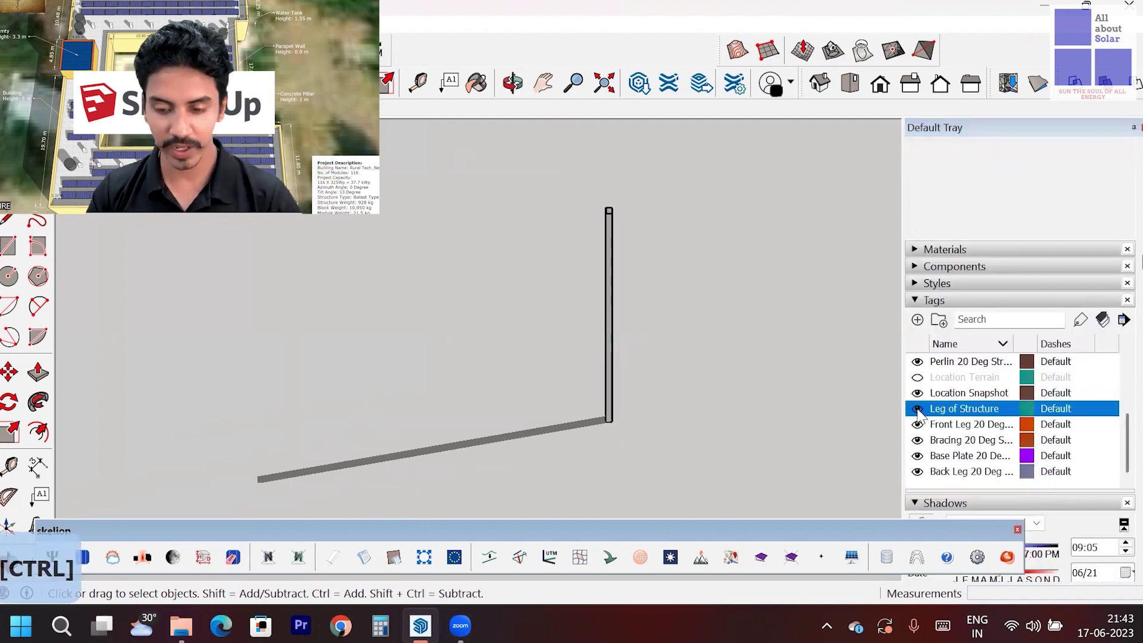
pyautogui.hotkey('ctrl', 'a')
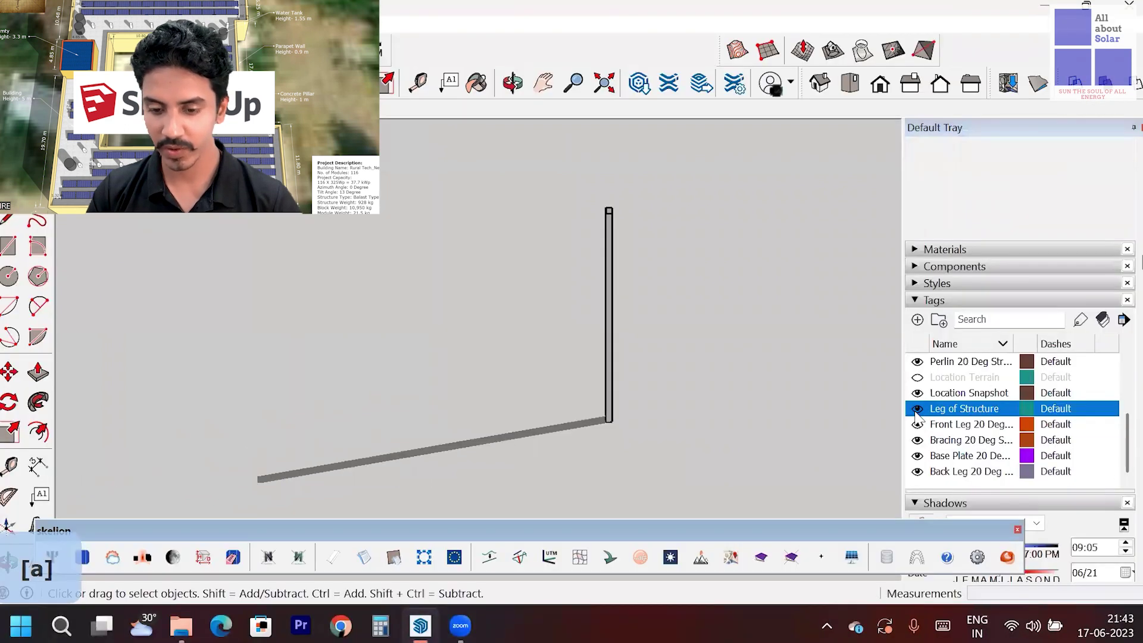
pyautogui.click(917, 408)
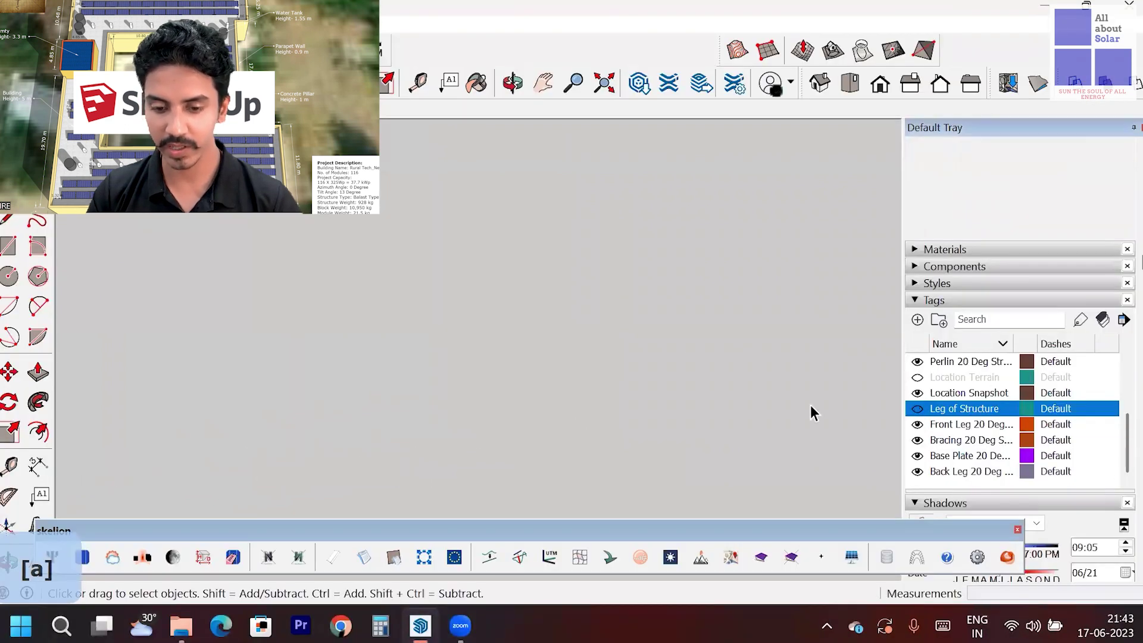
pyautogui.click(917, 409)
# Attach a leader text label reading "60X40X15X2.2 Perlin" to the uppermost purlin of the solar structure
pyautogui.scroll(2, 708, 286)
pyautogui.scroll(2, 674, 271)
pyautogui.scroll(-3, 766, 188)
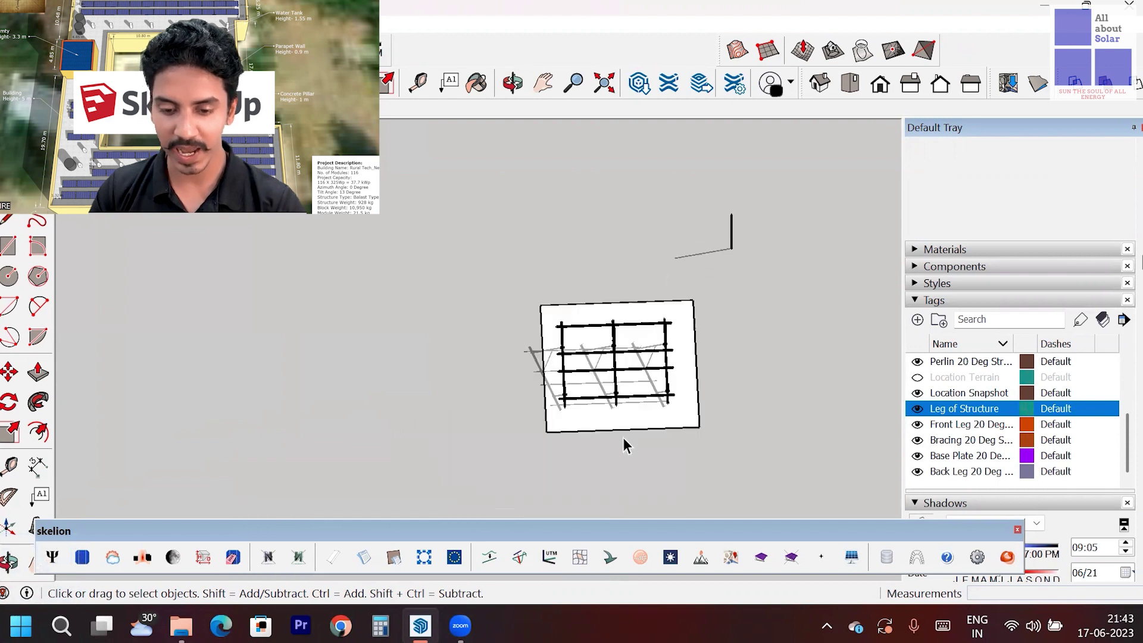
pyautogui.scroll(3, 623, 437)
pyautogui.scroll(2, 637, 263)
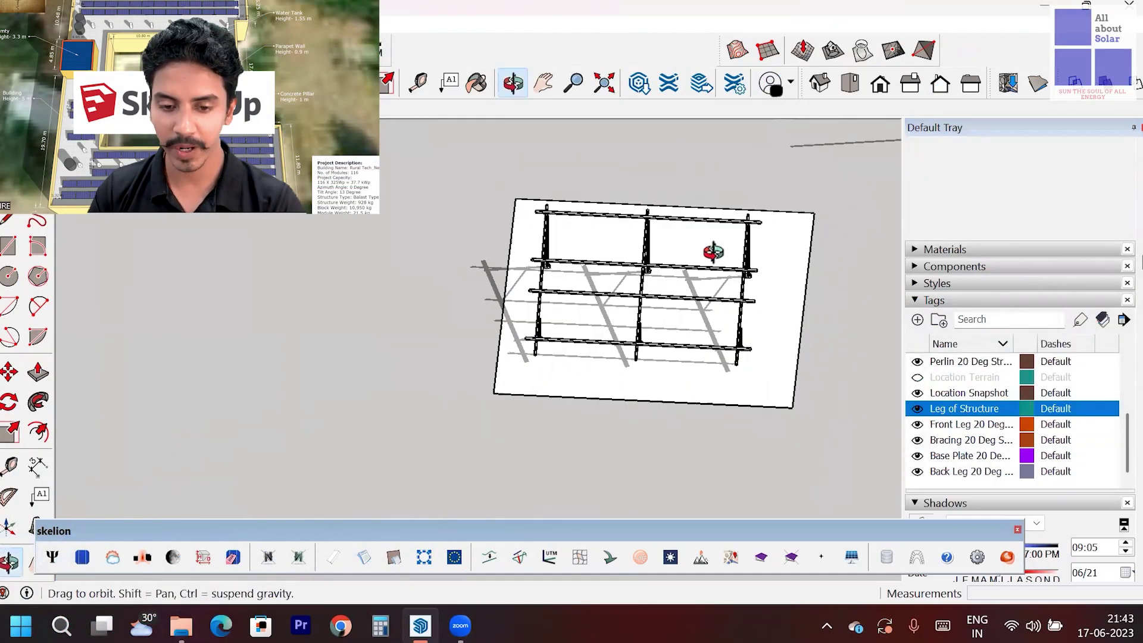
pyautogui.click(451, 83)
pyautogui.click(682, 215)
pyautogui.click(718, 159)
pyautogui.click(844, 266)
pyautogui.scroll(-2, 690, 349)
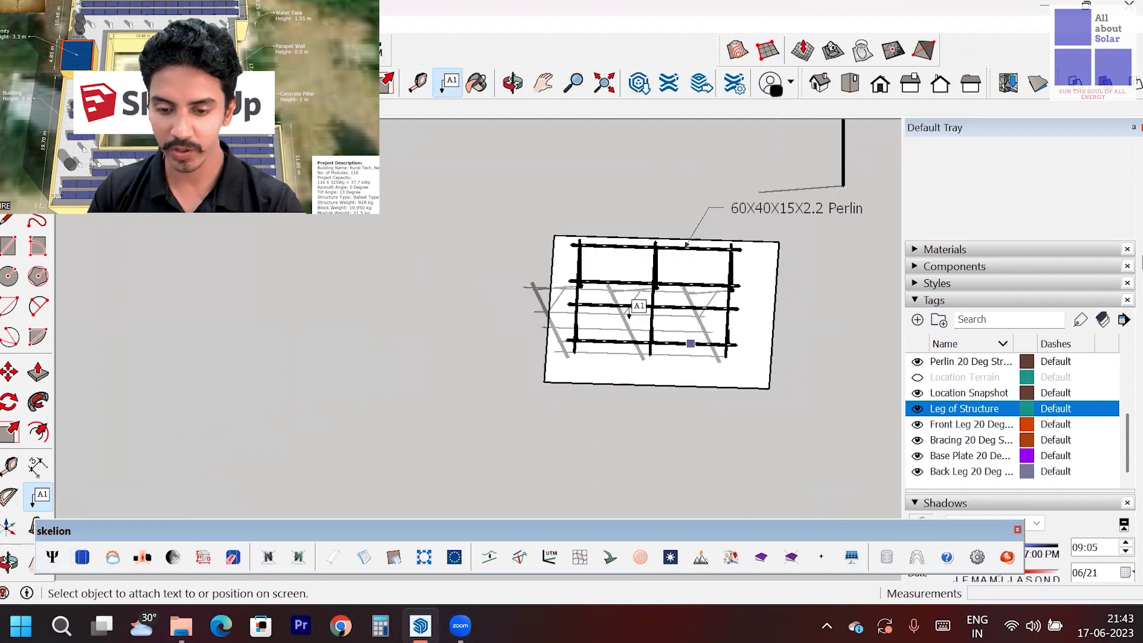
# Attach a leader text label reading "ISMC 74X40" to a back leg, placing the text outside the structure
pyautogui.scroll(6, 602, 284)
pyautogui.moveTo(761, 361); pyautogui.dragTo(536, 262, button='middle')
pyautogui.click(463, 251)
pyautogui.scroll(-3, 650, 273)
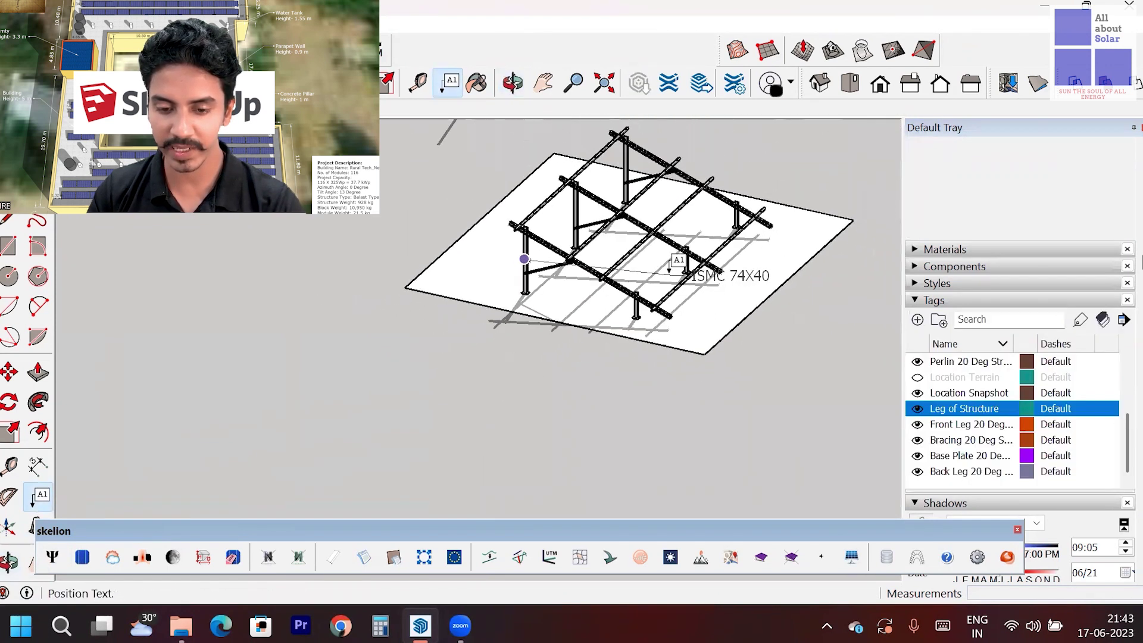
pyautogui.scroll(-1, 548, 231)
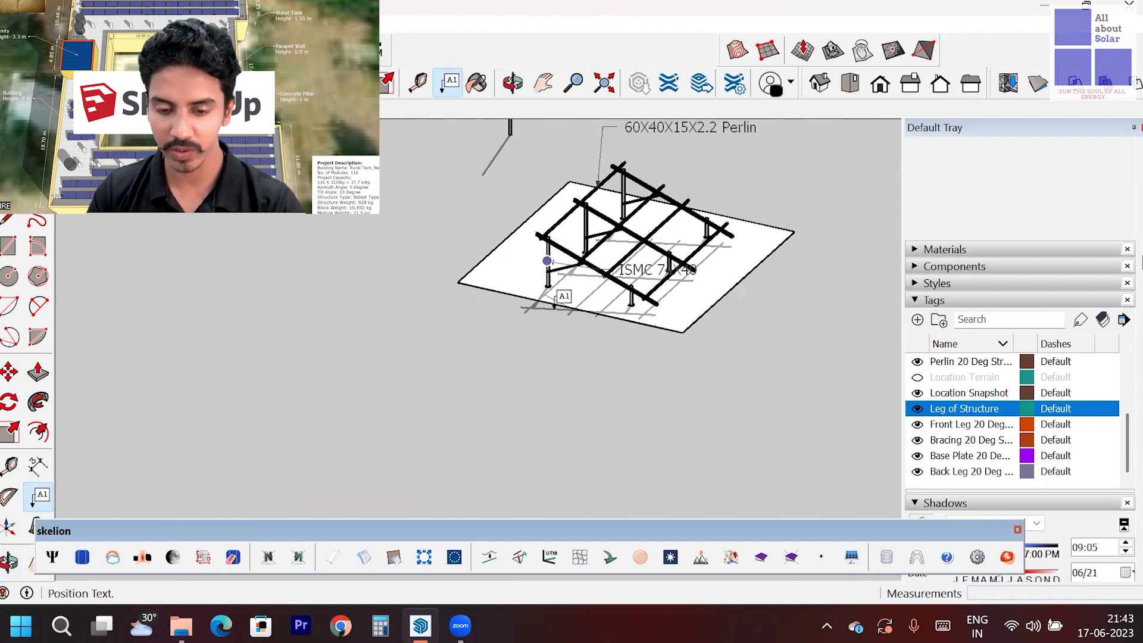
pyautogui.click(506, 348)
pyautogui.click(680, 342)
# Attach a leader text label reading "85X40X15X2 mm Rafter" to the end rafter beneath the purlins
pyautogui.moveTo(680, 342); pyautogui.dragTo(613, 301, button='middle')
pyautogui.scroll(2, 400, 302)
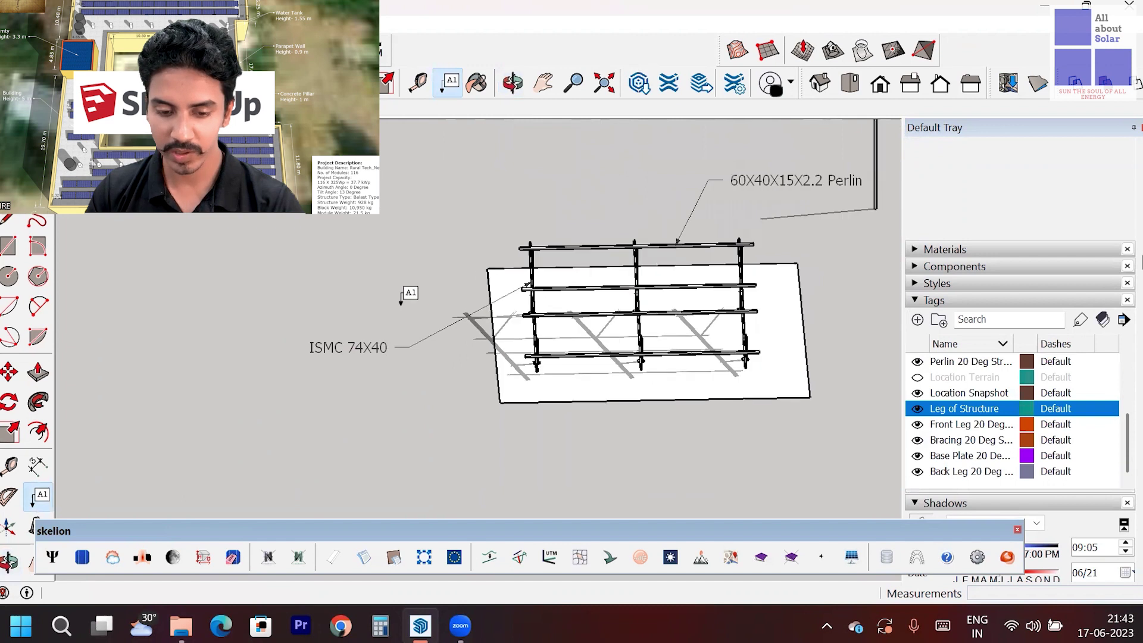
pyautogui.scroll(2, 712, 290)
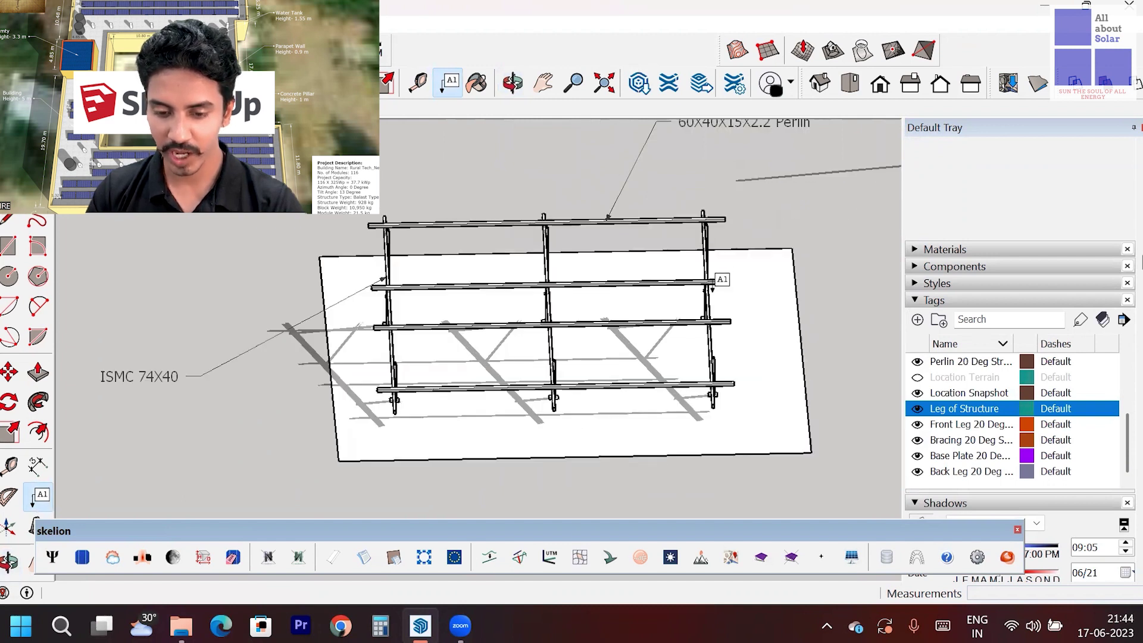
pyautogui.moveTo(781, 393); pyautogui.dragTo(740, 325, button='middle')
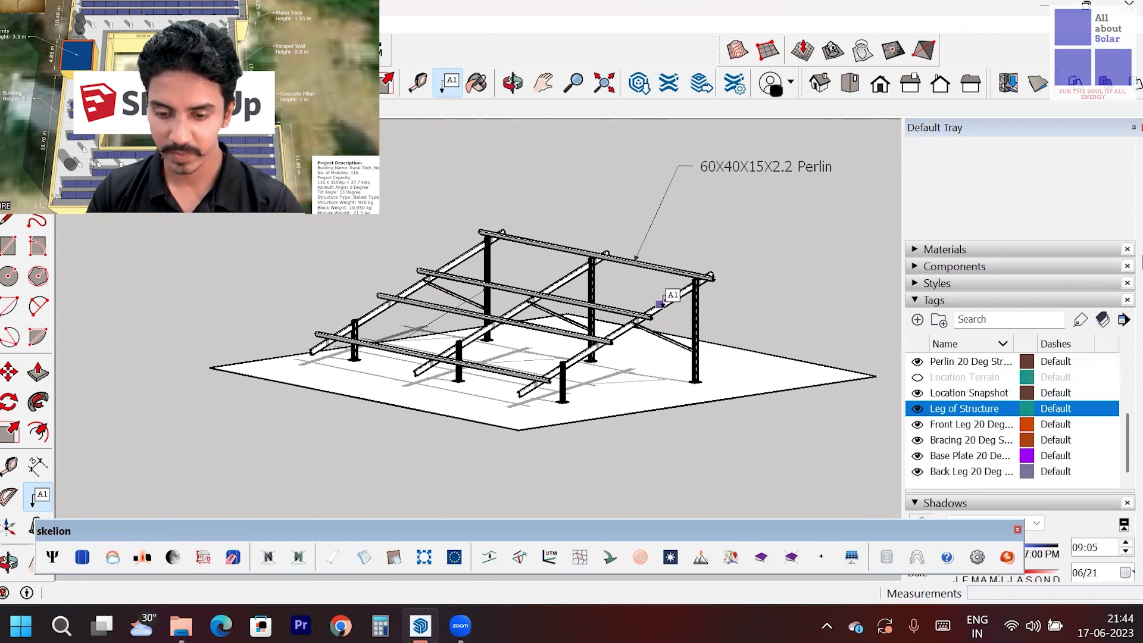
pyautogui.click(661, 303)
pyautogui.click(716, 234)
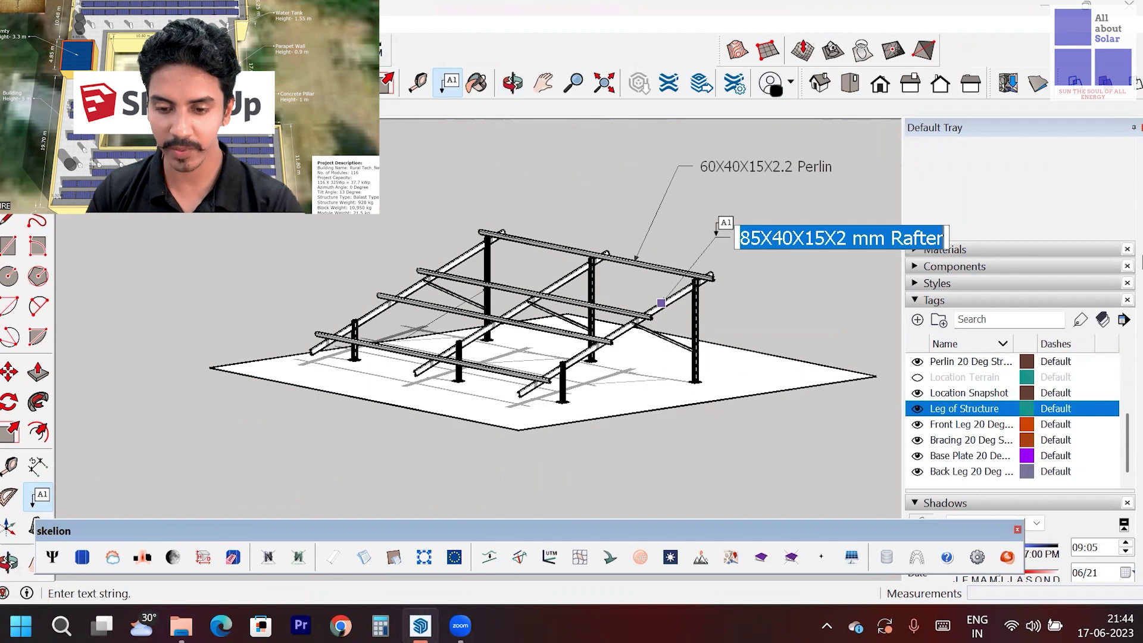
pyautogui.click(789, 287)
# Attach a leader text label reading "35X25X10X2 mm Bracing" to the diagonal brace of the end frame
pyautogui.scroll(3, 749, 321)
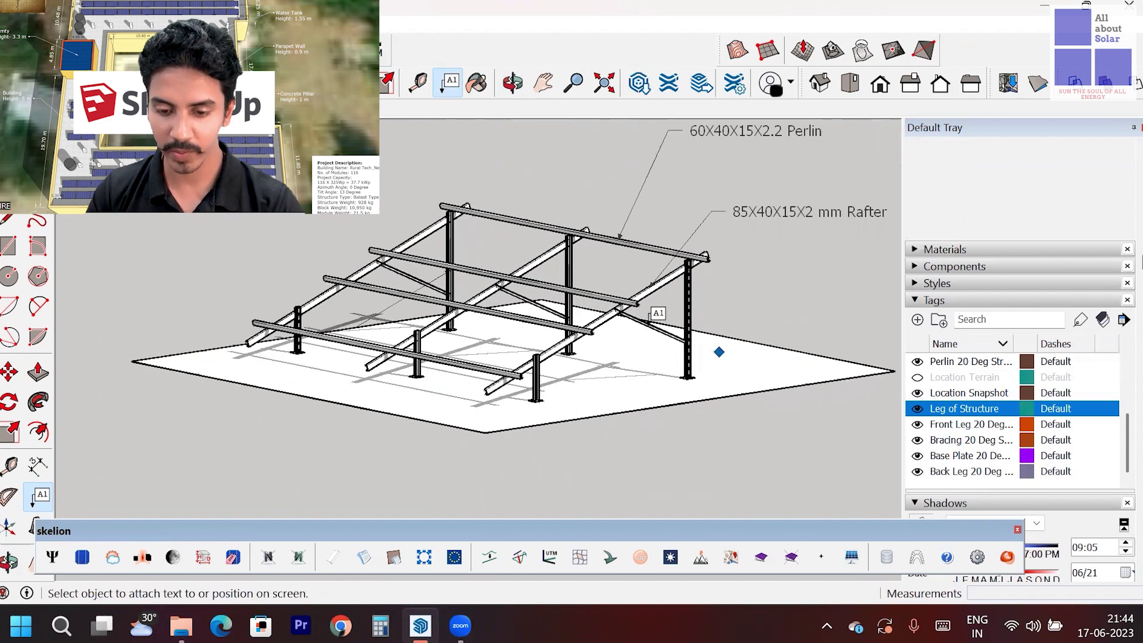
pyautogui.click(663, 322)
pyautogui.click(742, 271)
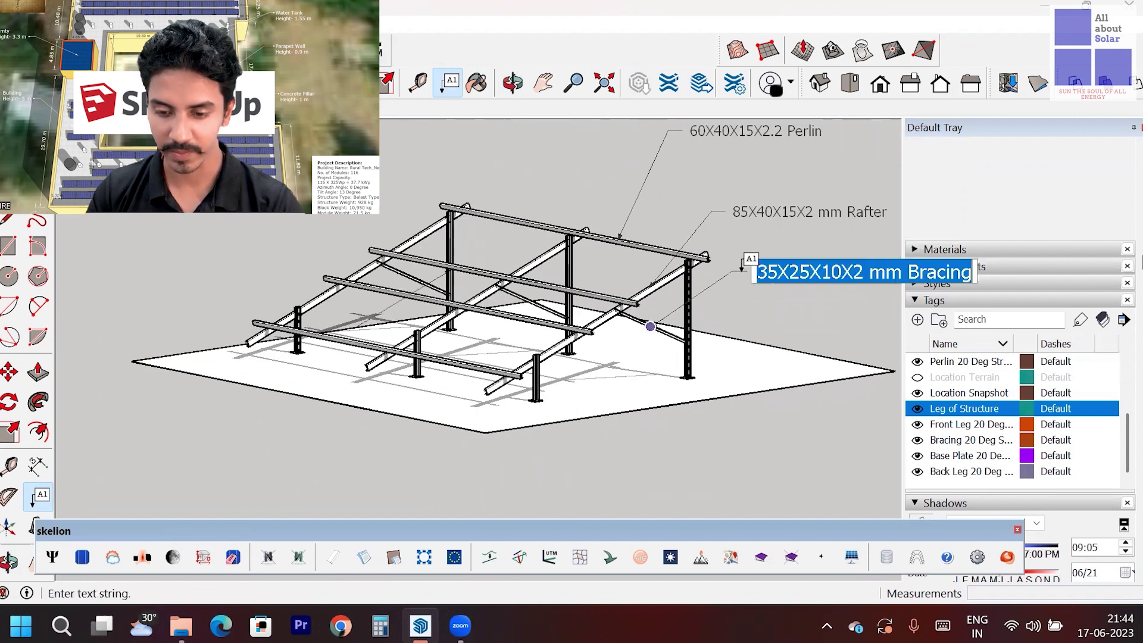
pyautogui.click(751, 291)
# Attach a leader text label reading "150X150X6 Base Plate" to the middle front leg's base plate, placing the text above the structure
pyautogui.moveTo(756, 290); pyautogui.dragTo(824, 408, button='middle')
pyautogui.scroll(6, 606, 372)
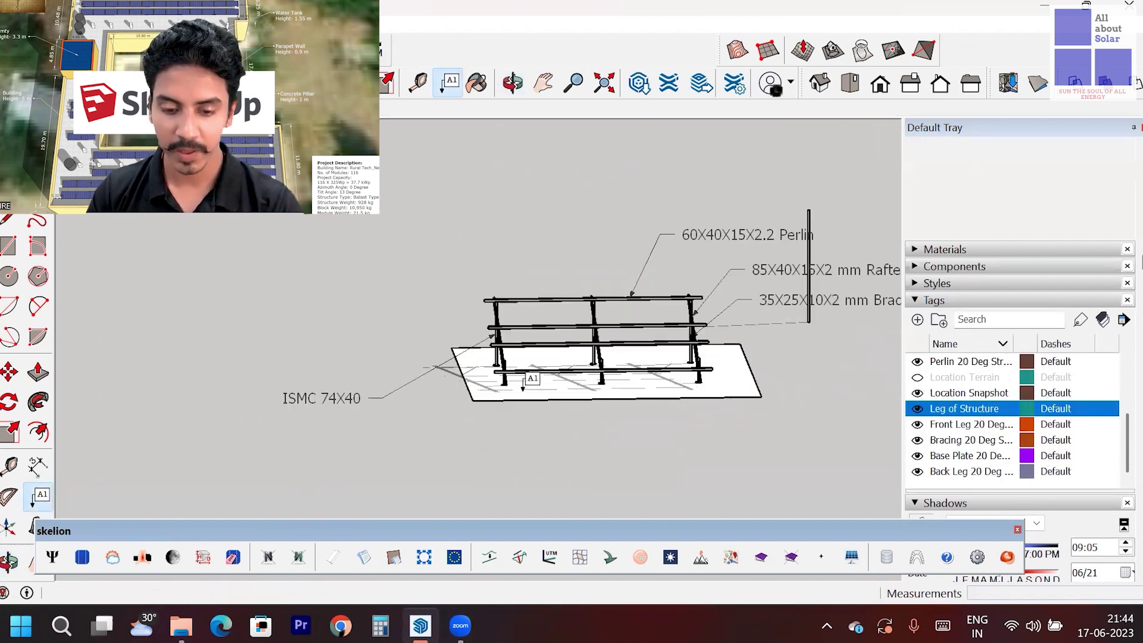
pyautogui.scroll(2, 606, 372)
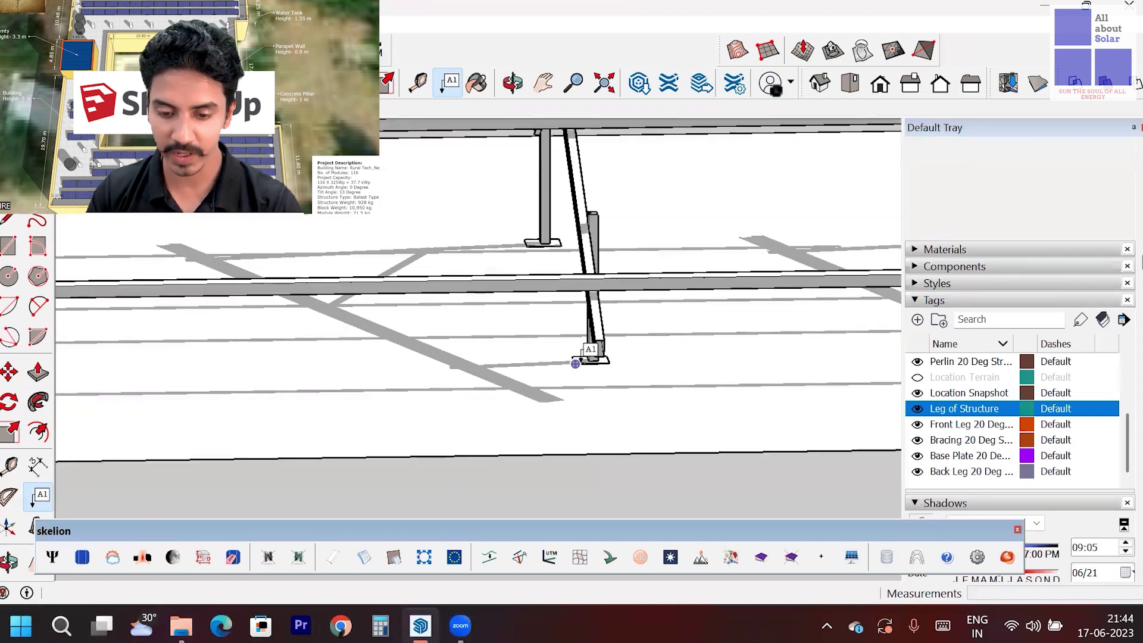
pyautogui.click(577, 362)
pyautogui.scroll(-5, 617, 428)
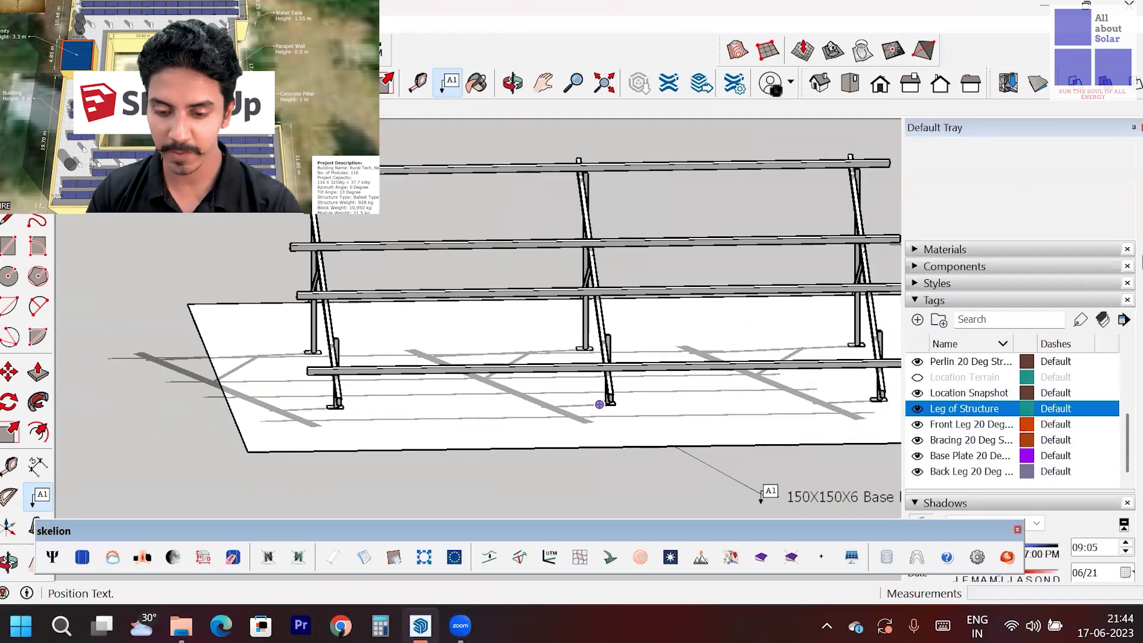
pyautogui.scroll(-2, 643, 411)
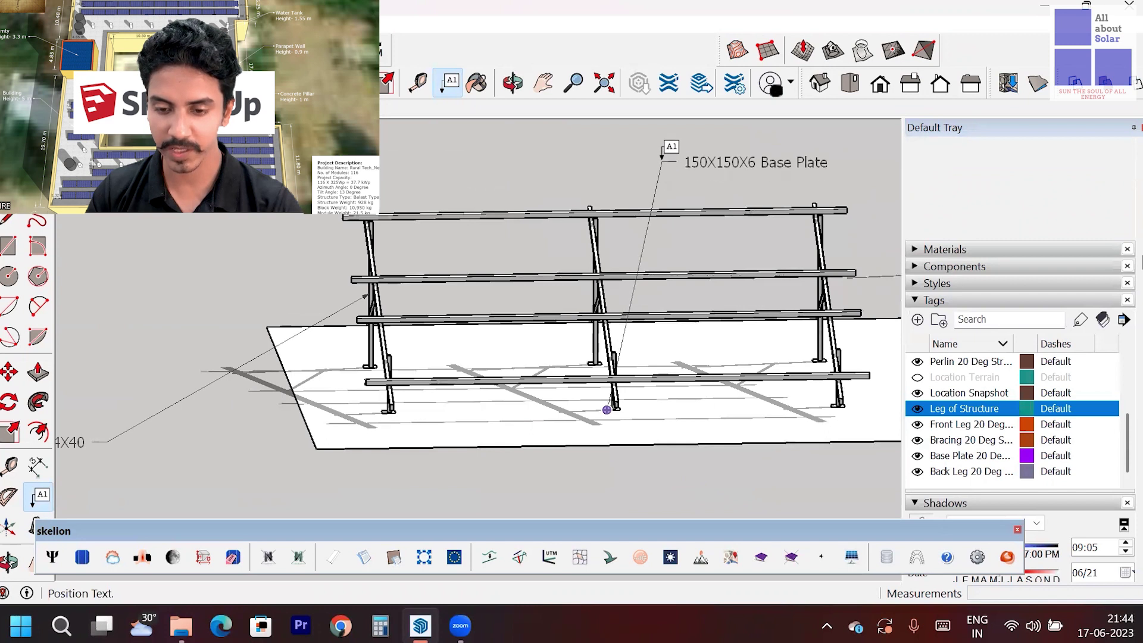
pyautogui.click(677, 156)
pyautogui.click(625, 146)
pyautogui.scroll(-4, 596, 357)
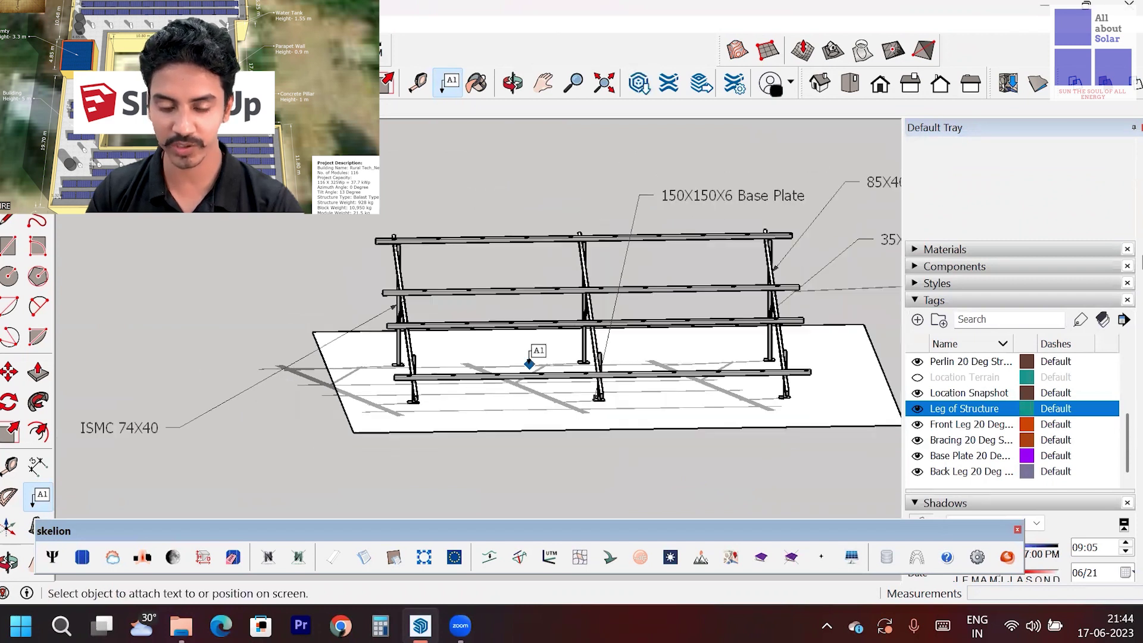
# Move the "150X150X6 Base Plate" label sideways, clear of the purlin and rafter labels
pyautogui.press('space')
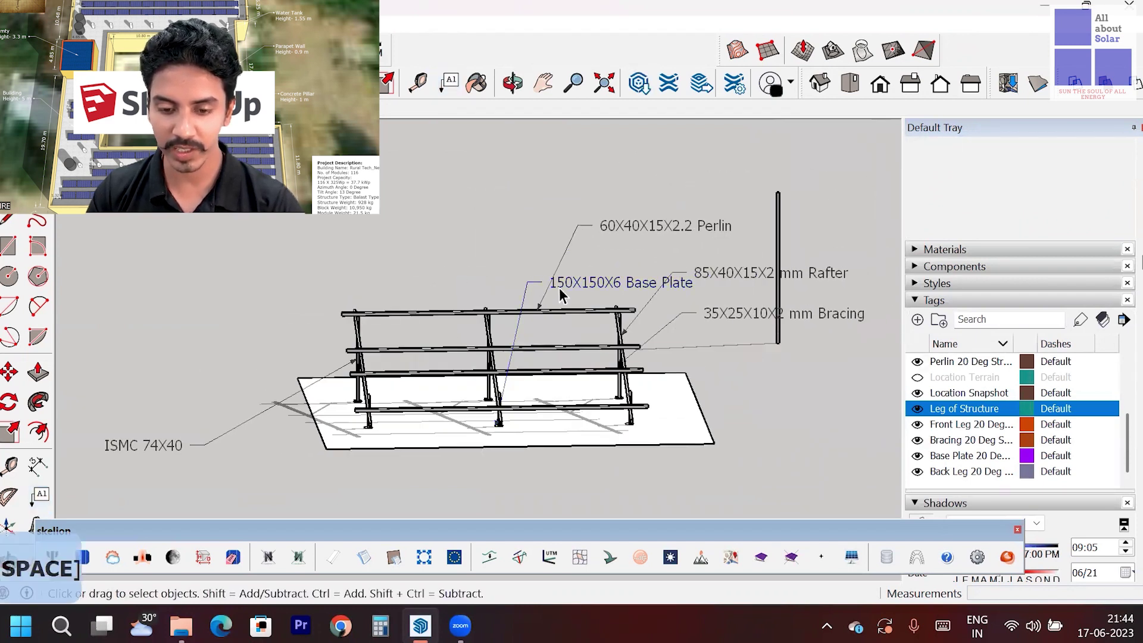
pyautogui.click(599, 283)
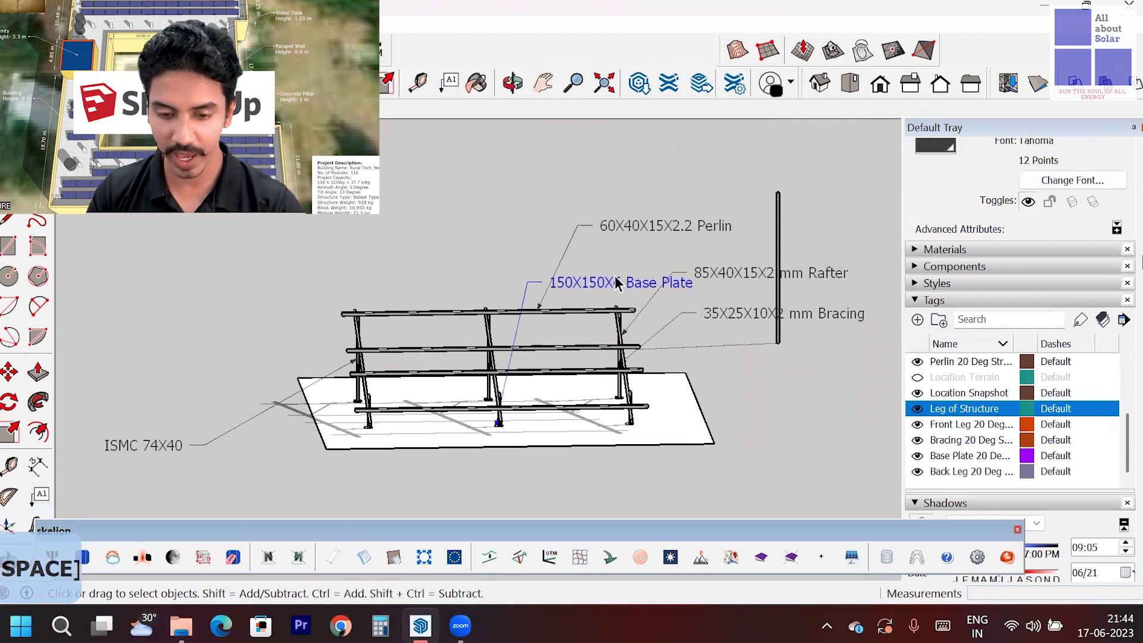
pyautogui.press('m')
pyautogui.click(608, 278)
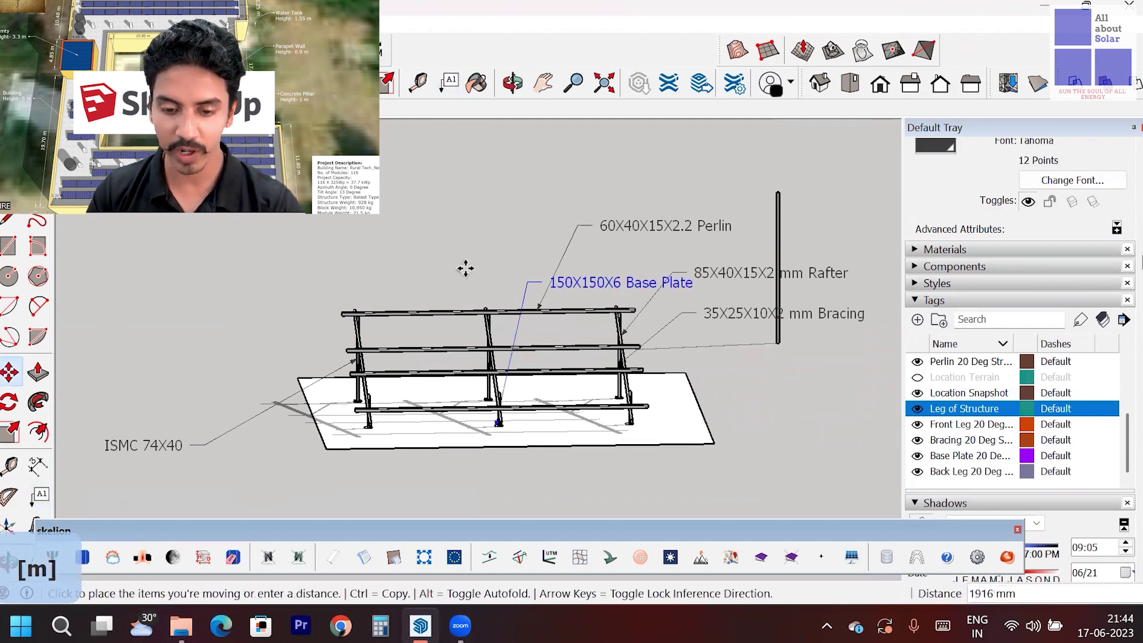
pyautogui.click(401, 269)
pyautogui.press('space')
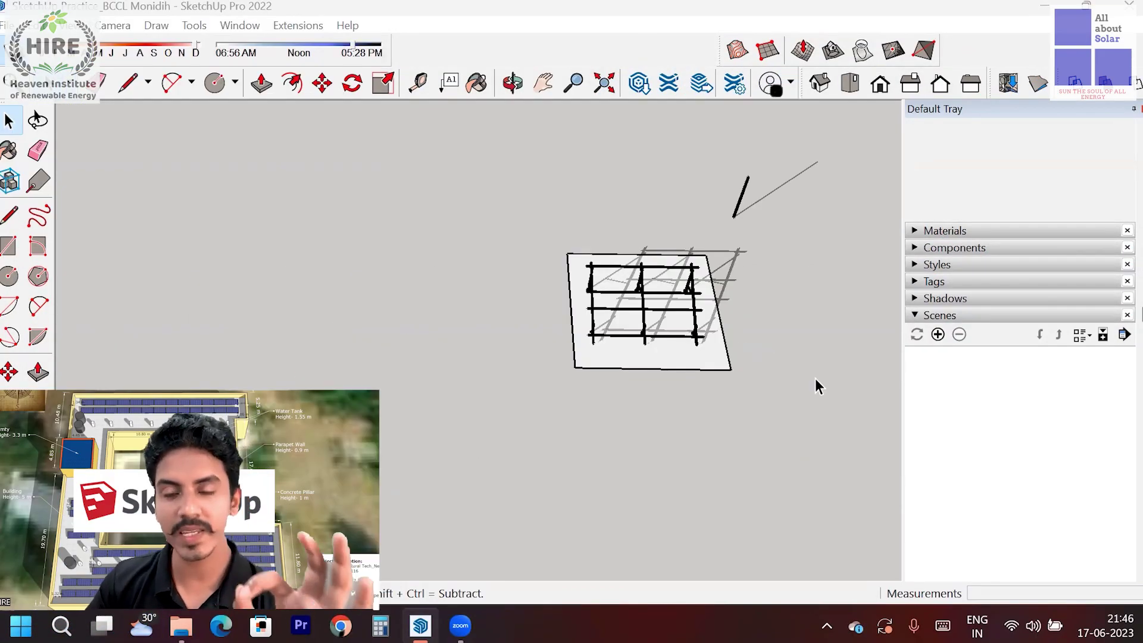
# Hide the Perlin, Location Snapshot, Leg of Structure, Front Leg, Bracing, Base Plate and Back Leg tags
pyautogui.scroll(5, 653, 308)
pyautogui.moveTo(673, 317); pyautogui.dragTo(694, 311, button='middle')
pyautogui.scroll(-2, 701, 316)
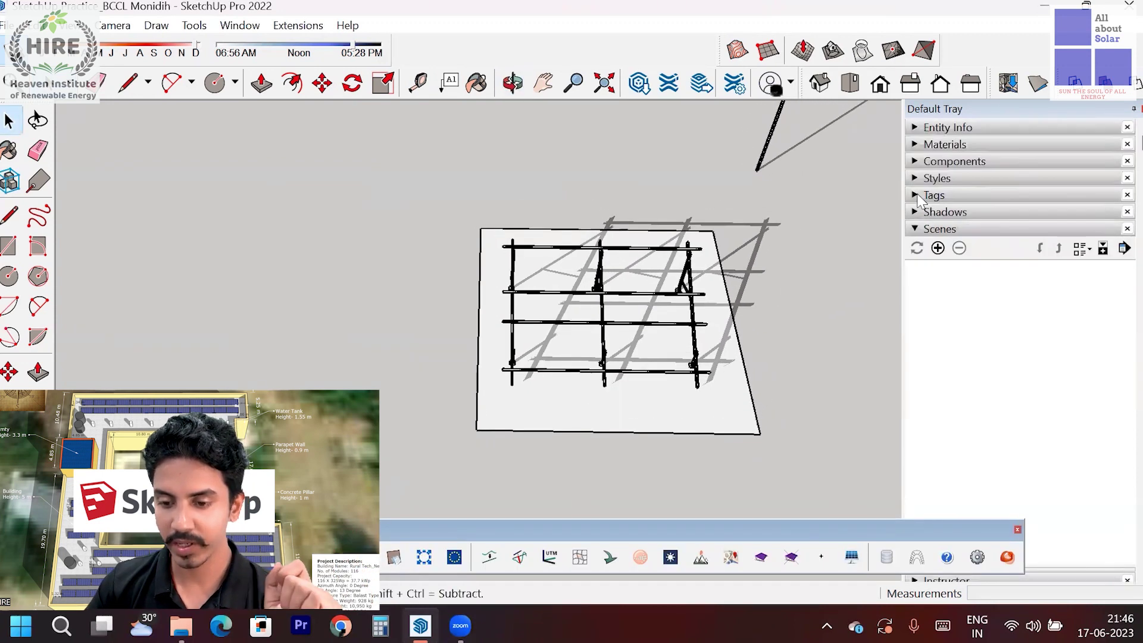
pyautogui.click(920, 196)
pyautogui.scroll(-2, 912, 314)
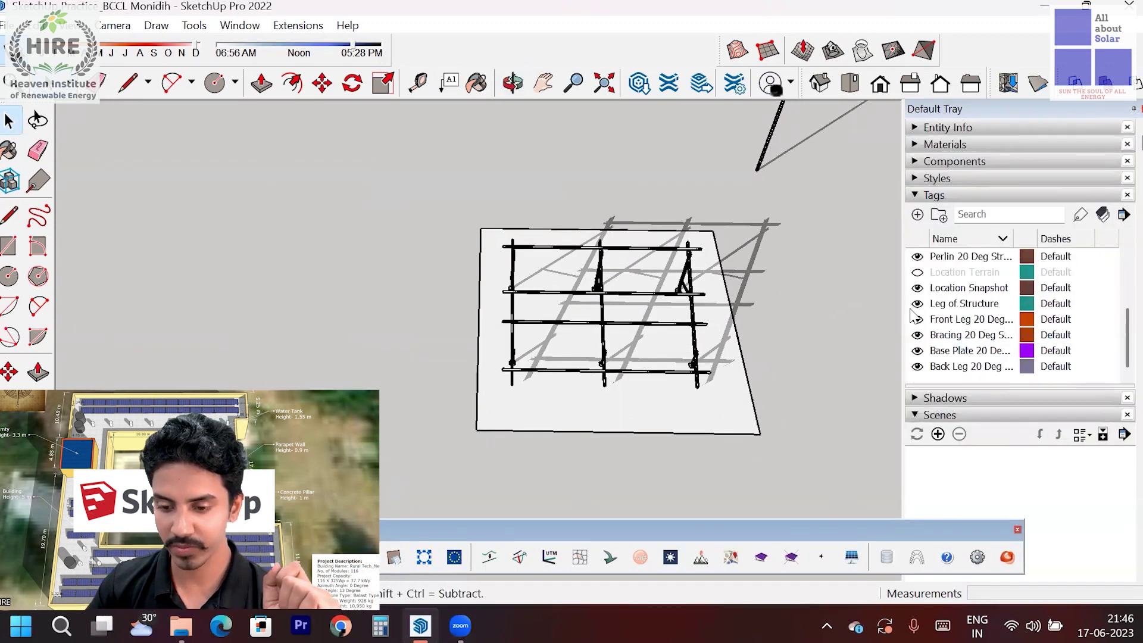
pyautogui.click(918, 288)
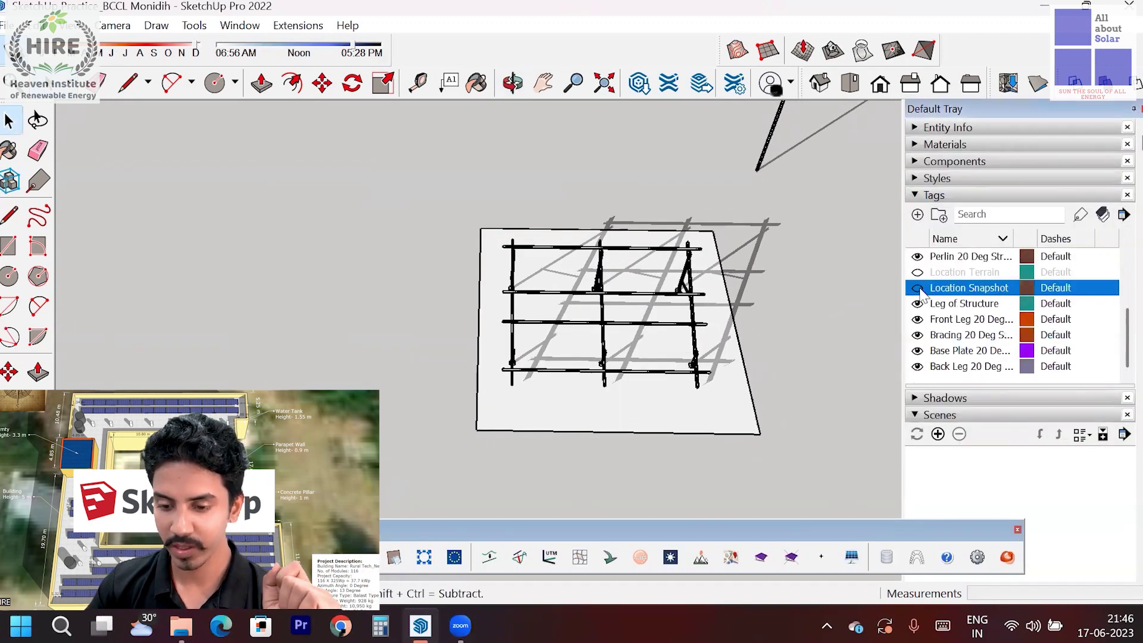
pyautogui.click(918, 257)
pyautogui.click(918, 288)
pyautogui.click(917, 303)
pyautogui.click(917, 319)
pyautogui.click(917, 334)
pyautogui.click(917, 350)
pyautogui.click(917, 366)
# Hide the Rafter, Solar Panels and the three TX tags, leaving only Untagged visible
pyautogui.scroll(-3, 1045, 326)
pyautogui.scroll(3, 1049, 333)
pyautogui.click(918, 334)
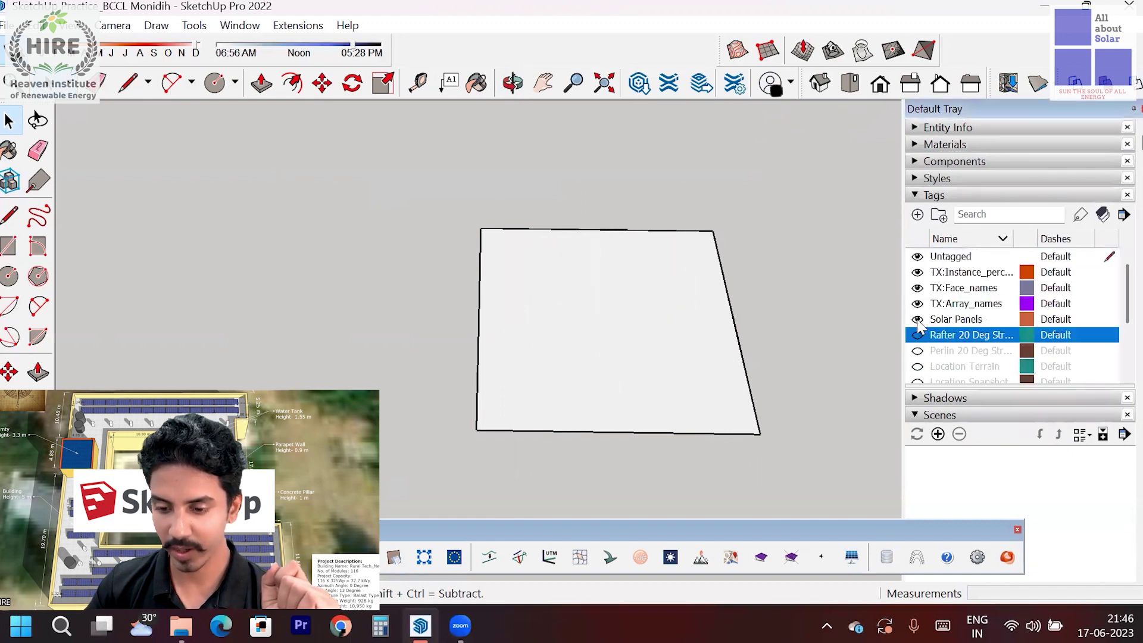
pyautogui.click(918, 319)
pyautogui.click(917, 272)
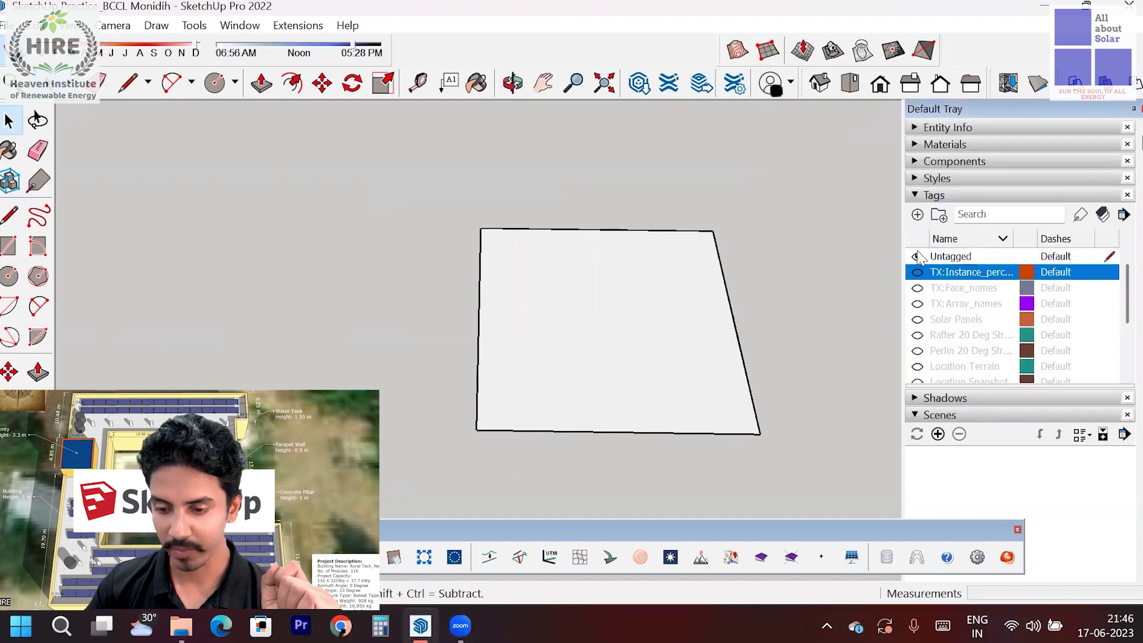
# Add a scene that stores the view of the bare ground face with the tags hidden
pyautogui.scroll(-3, 1007, 331)
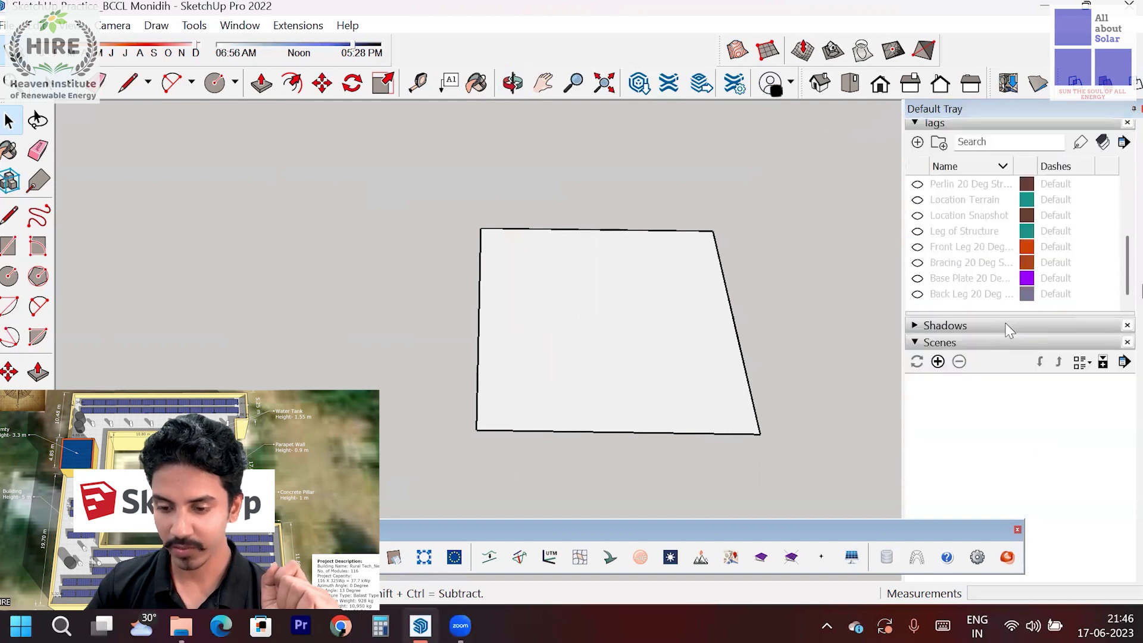
pyautogui.click(938, 362)
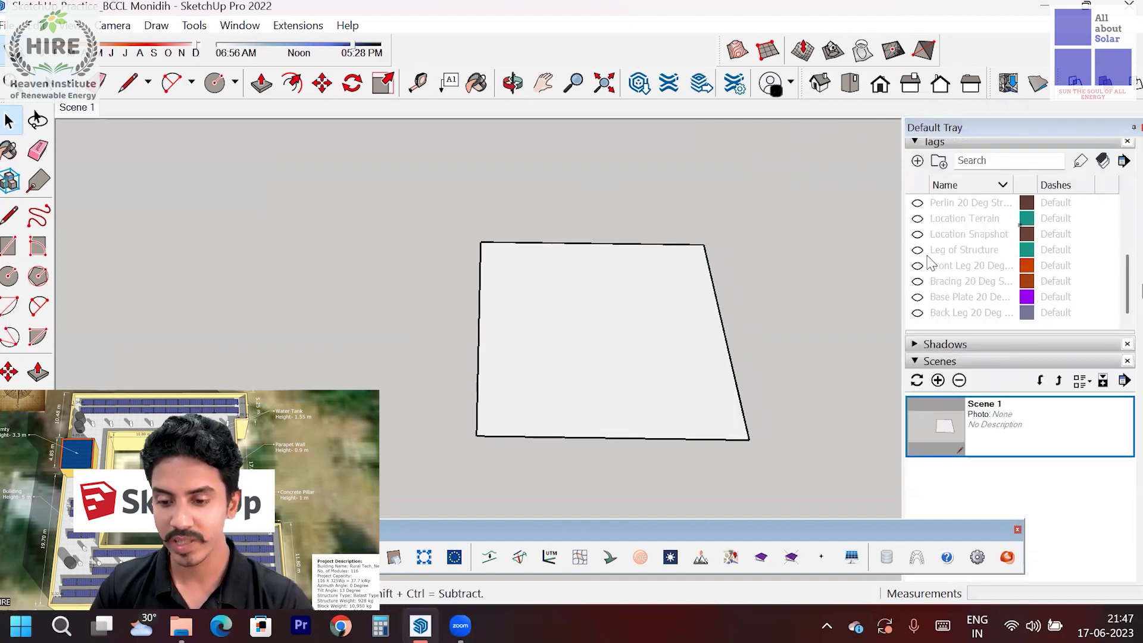
# Show the Base Plate 20 Deg Structure tag and frame the base plates on the ground face
pyautogui.click(918, 297)
pyautogui.scroll(3, 564, 366)
pyautogui.moveTo(714, 366); pyautogui.dragTo(530, 264, button='middle')
pyautogui.scroll(-3, 531, 264)
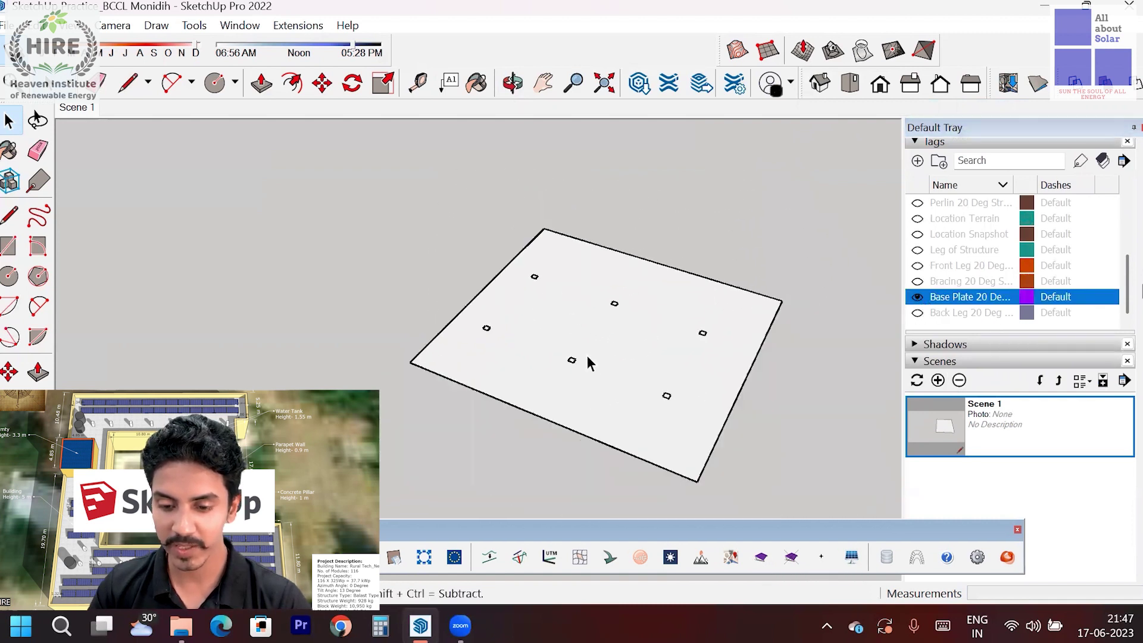
pyautogui.scroll(4, 588, 355)
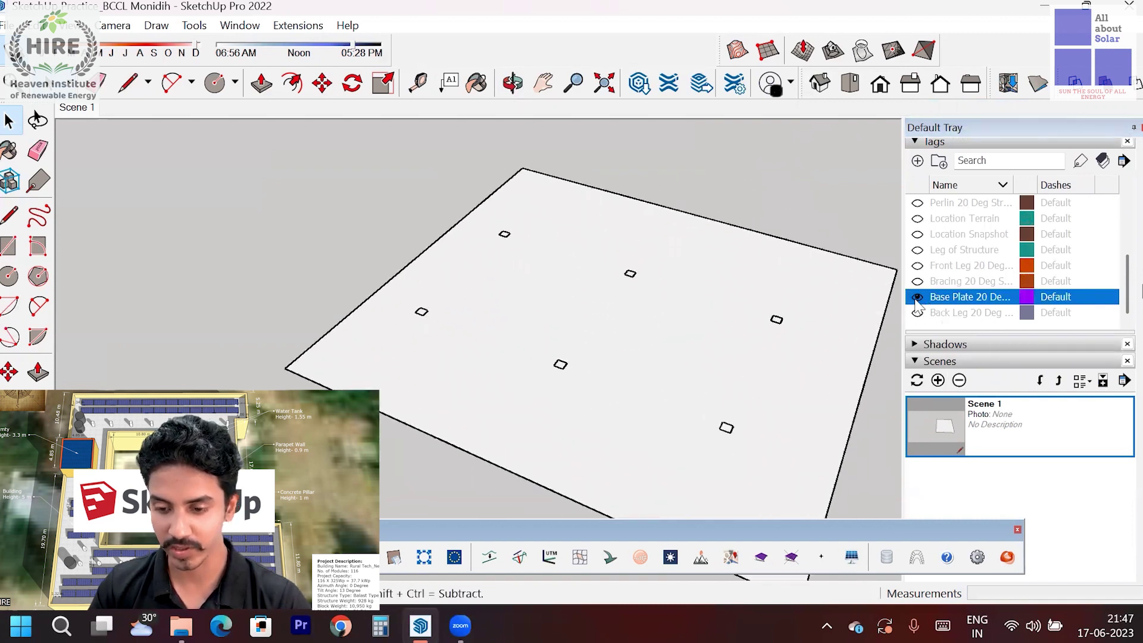
# Add a scene that stores the view of the base plates on the ground face
pyautogui.click(938, 381)
pyautogui.scroll(-3, 1000, 387)
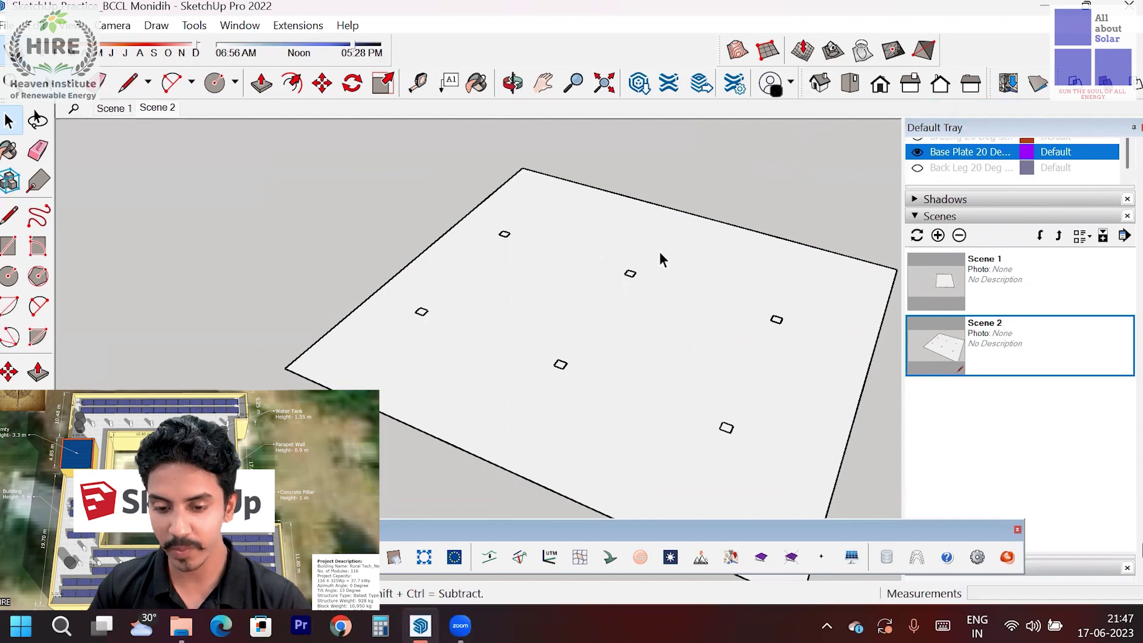
pyautogui.scroll(3, 982, 209)
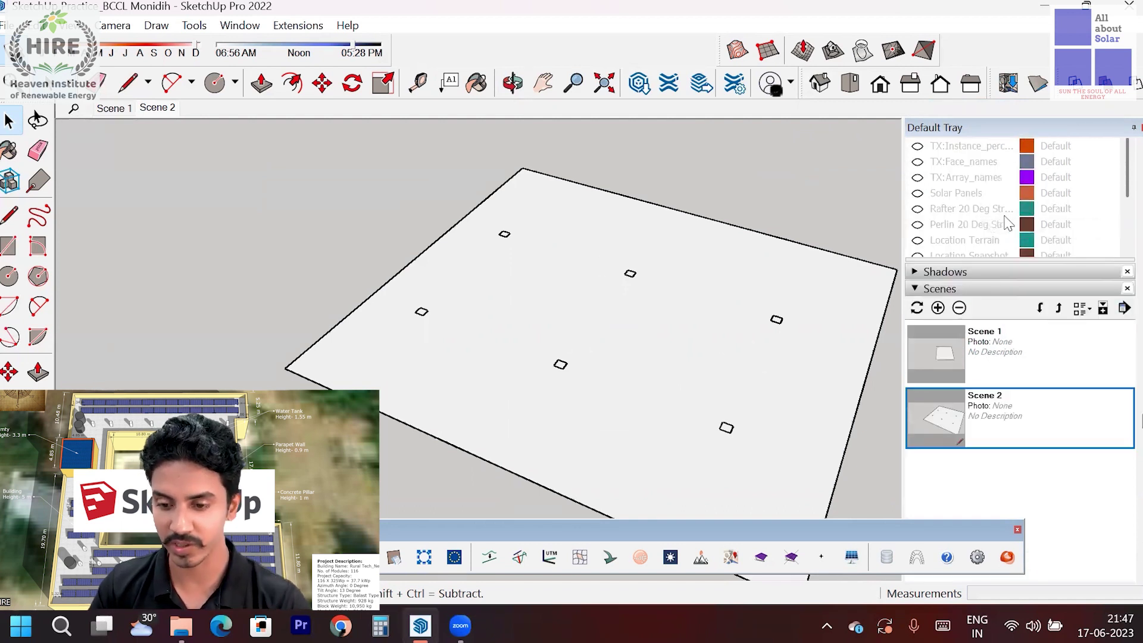
# Show the Front Leg and Back Leg 20 Deg tags and add a scene of the legs on their base plates
pyautogui.scroll(-1, 985, 214)
pyautogui.scroll(-1, 947, 233)
pyautogui.click(956, 225)
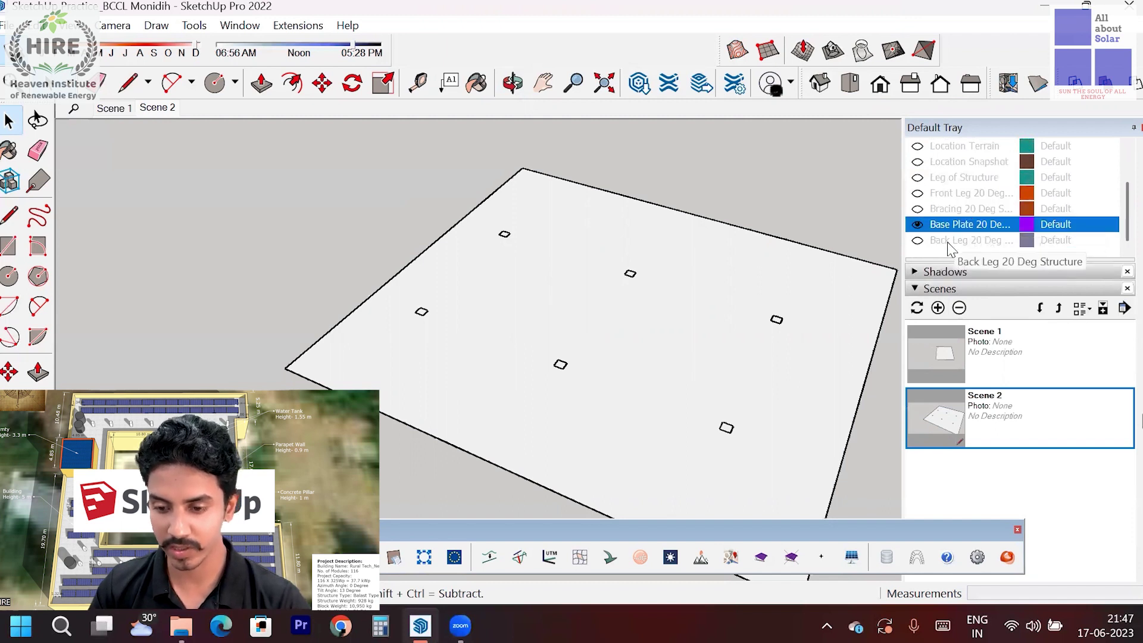
pyautogui.click(917, 194)
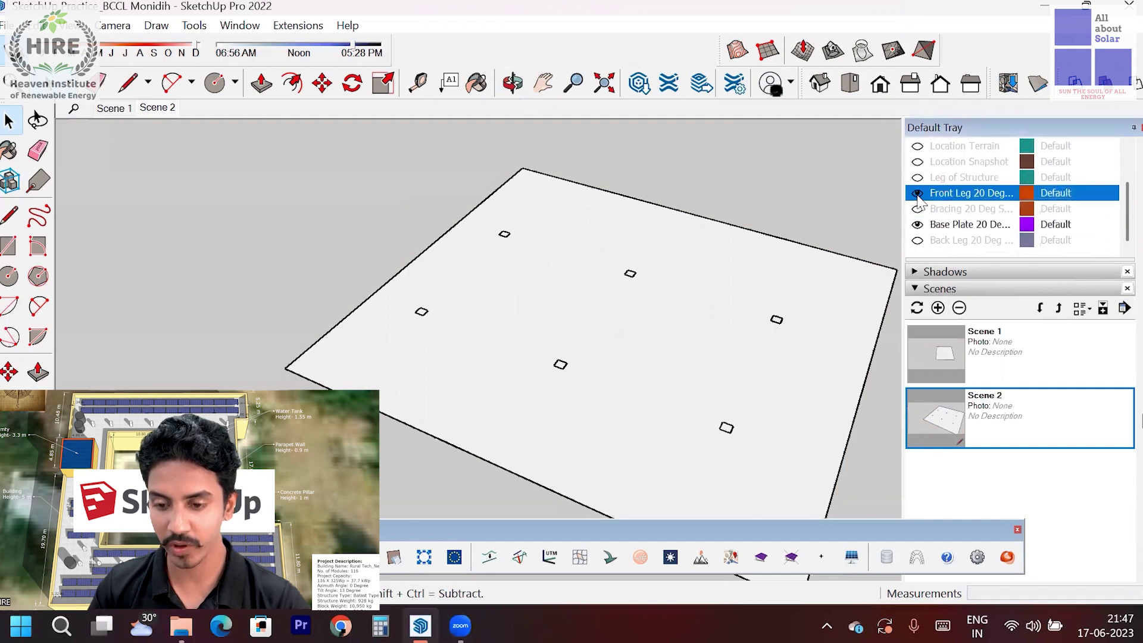
pyautogui.click(917, 241)
pyautogui.click(938, 308)
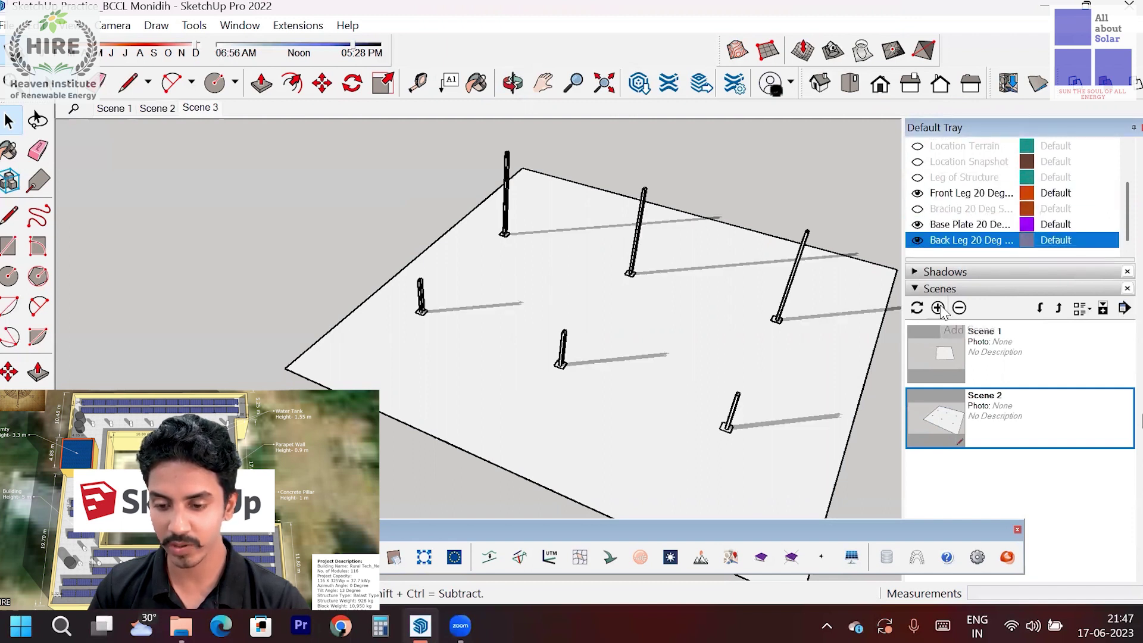
# Add another scene showing all six legs in a more distant view from the front
pyautogui.scroll(-3, 705, 339)
pyautogui.moveTo(706, 338); pyautogui.dragTo(806, 288, button='middle')
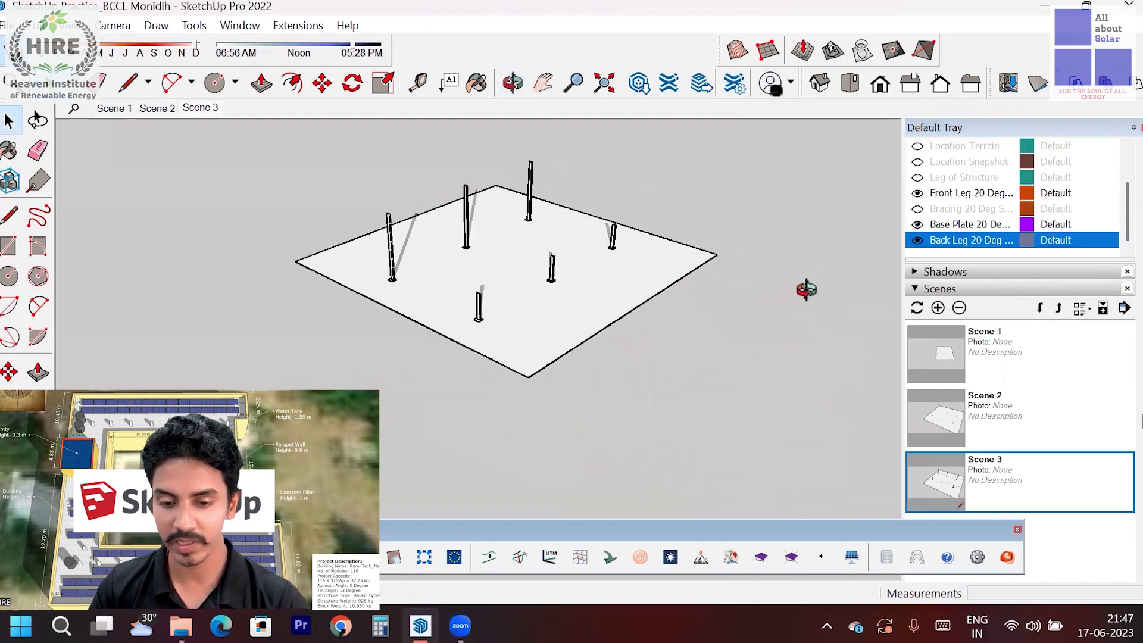
pyautogui.scroll(3, 448, 206)
pyautogui.moveTo(682, 257); pyautogui.dragTo(652, 269, button='middle')
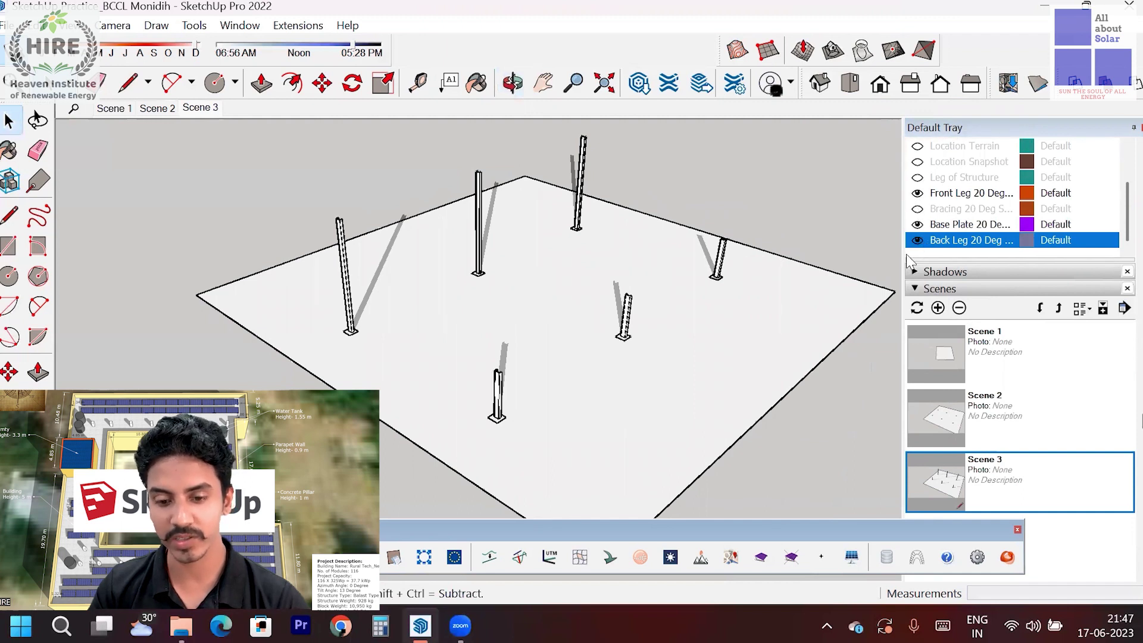
pyautogui.scroll(-2, 567, 263)
pyautogui.moveTo(595, 253); pyautogui.dragTo(799, 265, button='middle')
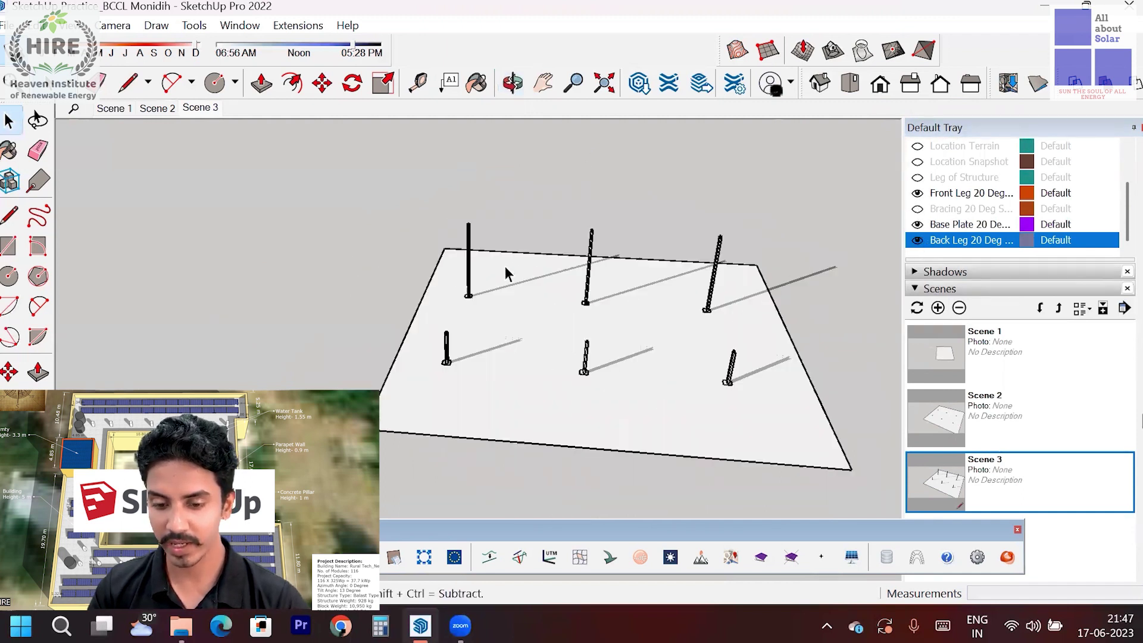
pyautogui.scroll(-3, 504, 269)
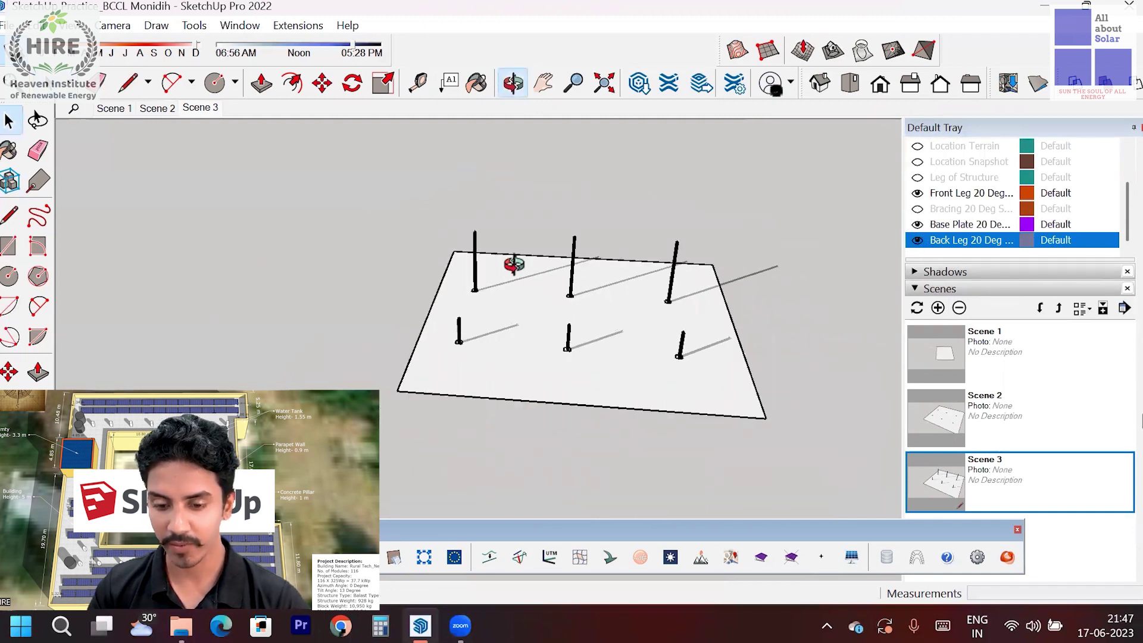
pyautogui.click(938, 308)
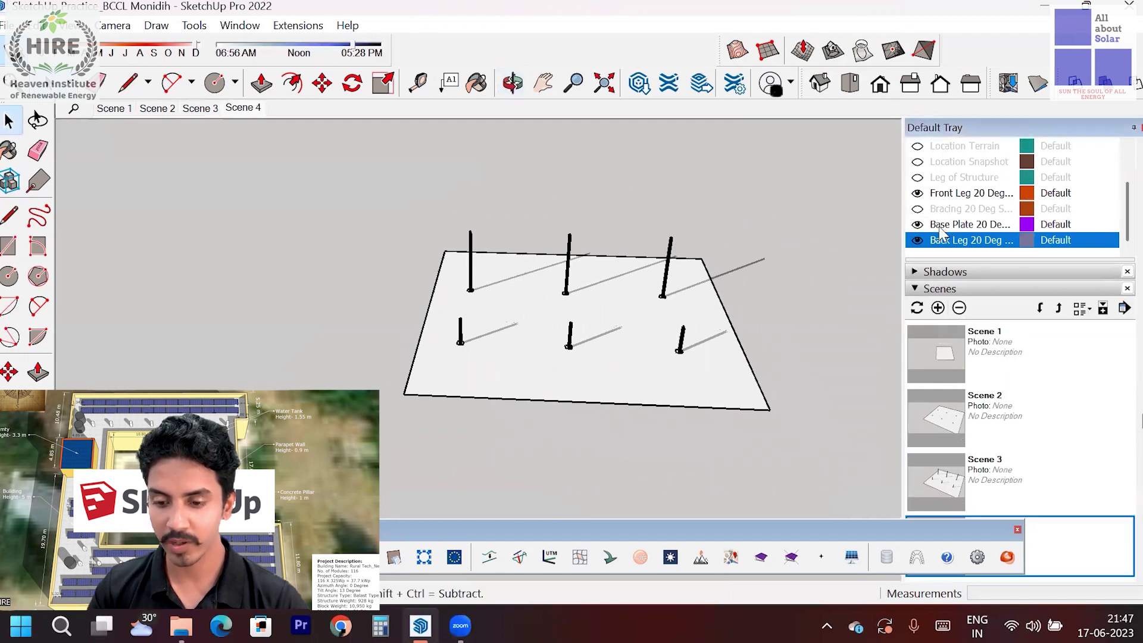
# Show the Rafter 20 Deg tag and add a scene of the rafters resting on the legs
pyautogui.scroll(5, 960, 236)
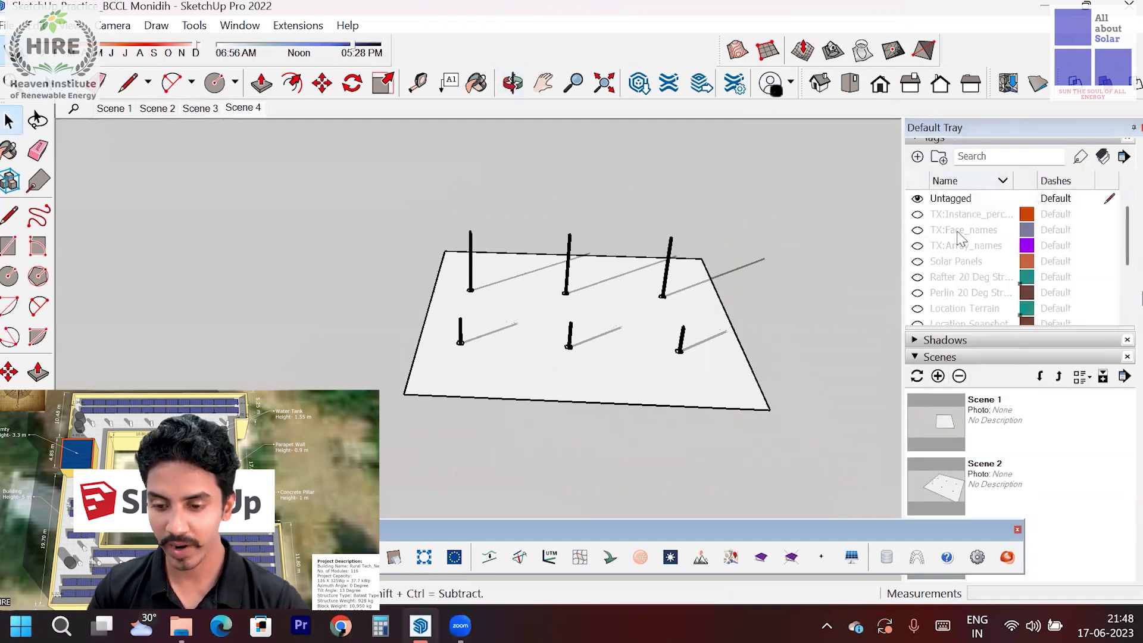
pyautogui.click(917, 277)
pyautogui.scroll(2, 707, 283)
pyautogui.moveTo(778, 269); pyautogui.dragTo(792, 298, button='middle')
pyautogui.scroll(-4, 839, 313)
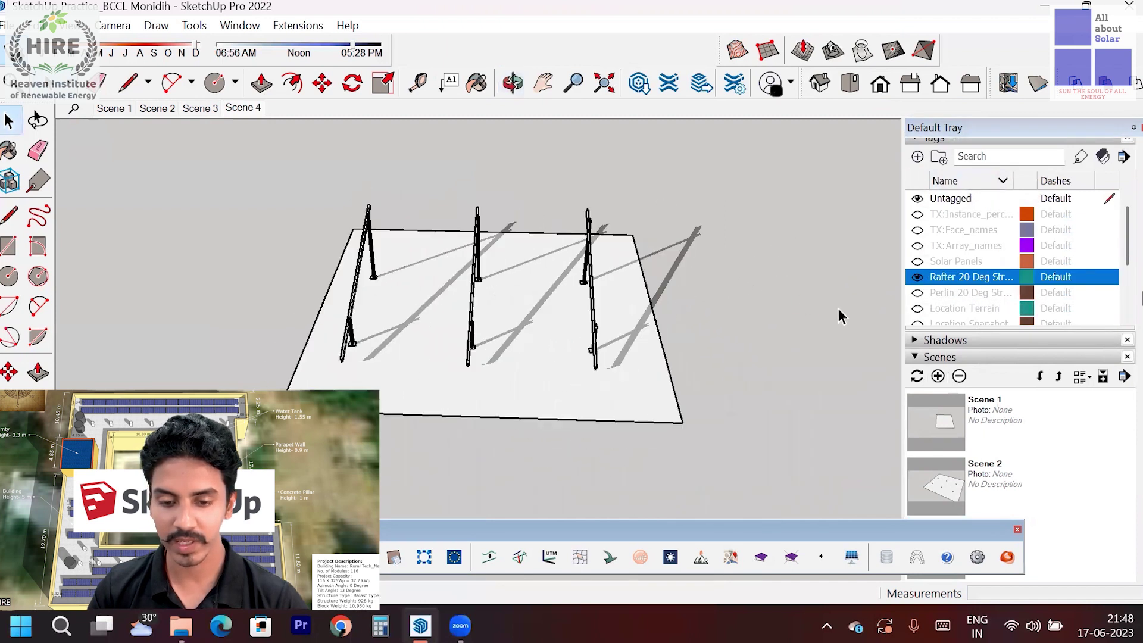
pyautogui.moveTo(518, 277)
pyautogui.mouseDown(button='middle')
pyautogui.moveTo(714, 273)
pyautogui.moveTo(531, 265)
pyautogui.mouseUp(button='middle')
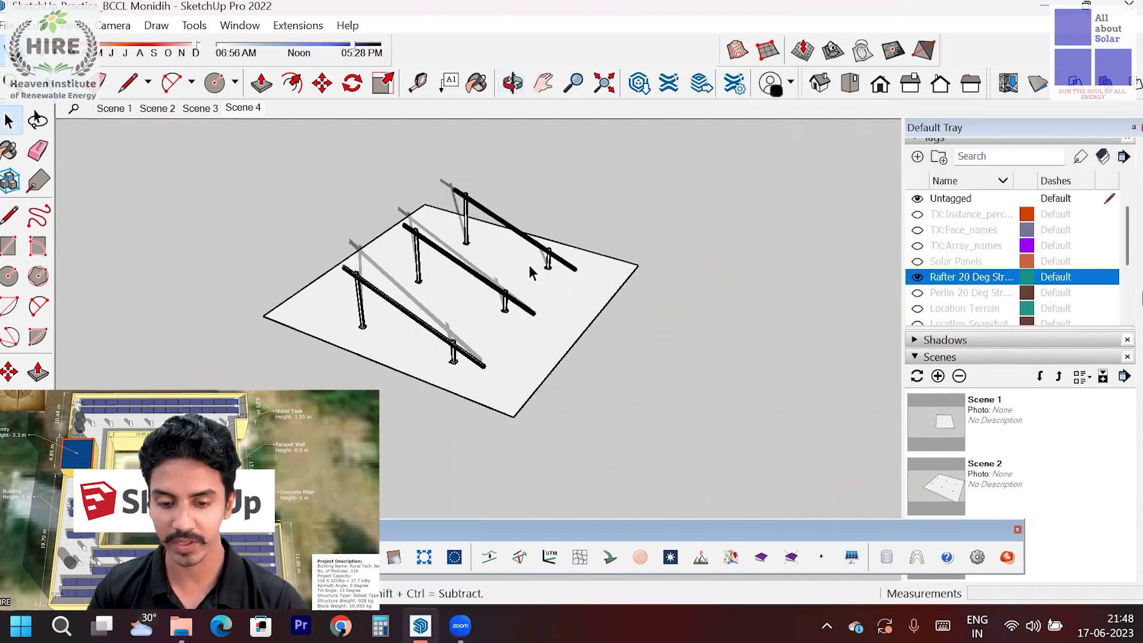
pyautogui.scroll(2, 703, 251)
pyautogui.moveTo(704, 245); pyautogui.dragTo(880, 256, button='middle')
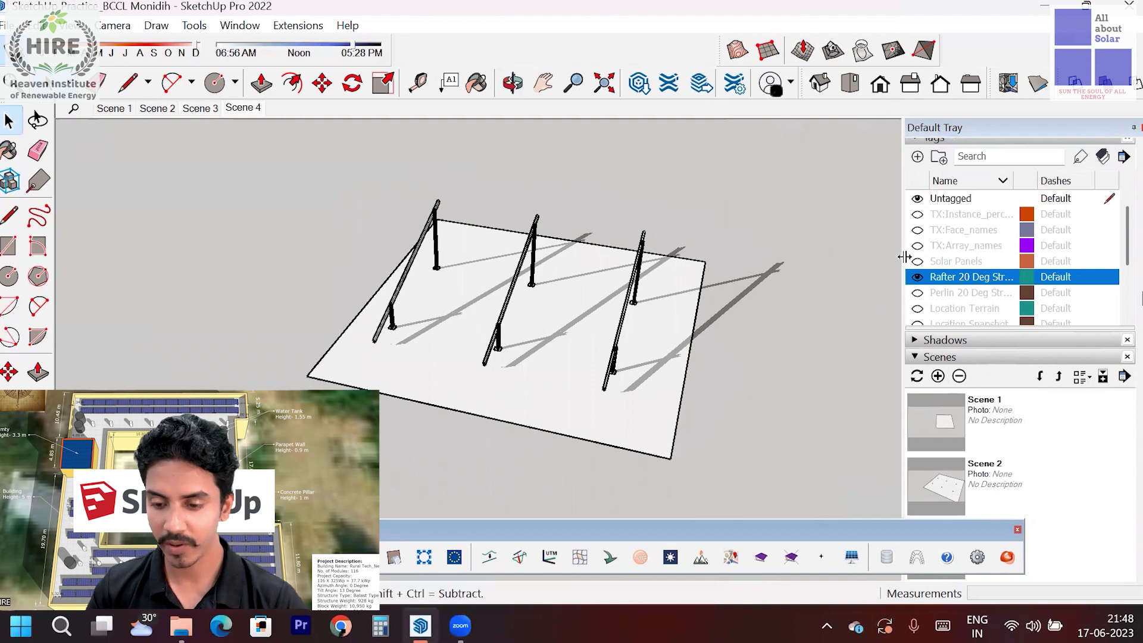
pyautogui.click(937, 377)
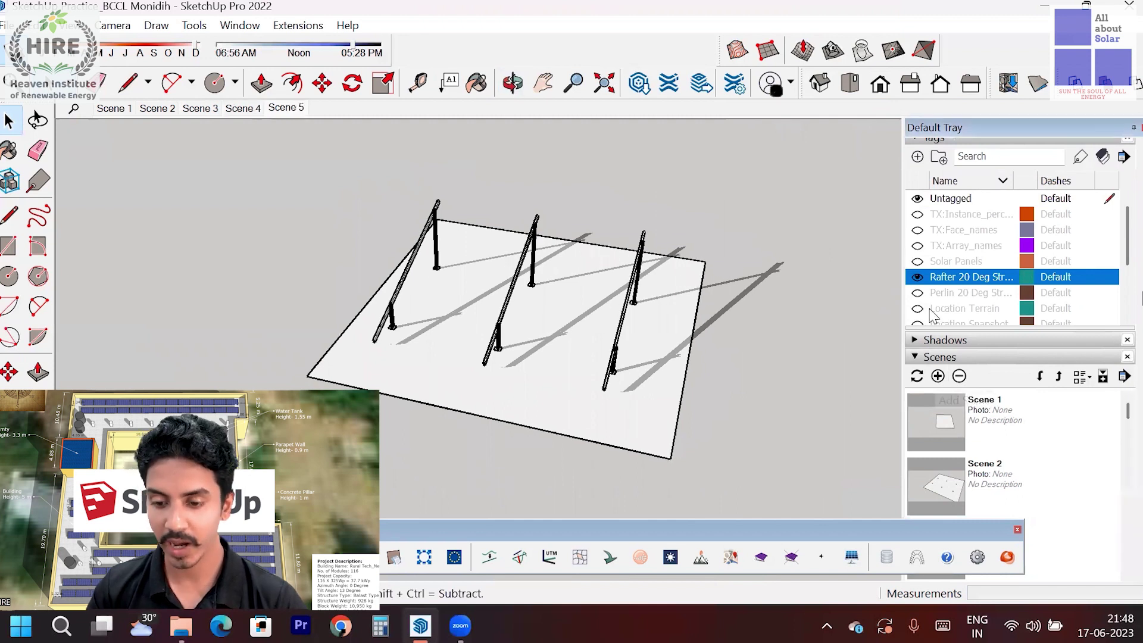
# Show the Perlin 20 Deg tag and add a close angled scene of the purlins across the rafters
pyautogui.scroll(-1, 952, 269)
pyautogui.click(917, 247)
pyautogui.moveTo(586, 277); pyautogui.dragTo(492, 238, button='middle')
pyautogui.scroll(3, 497, 245)
pyautogui.moveTo(434, 259); pyautogui.dragTo(822, 280, button='middle')
pyautogui.moveTo(368, 284); pyautogui.dragTo(649, 304, button='middle')
pyautogui.scroll(-4, 1107, 431)
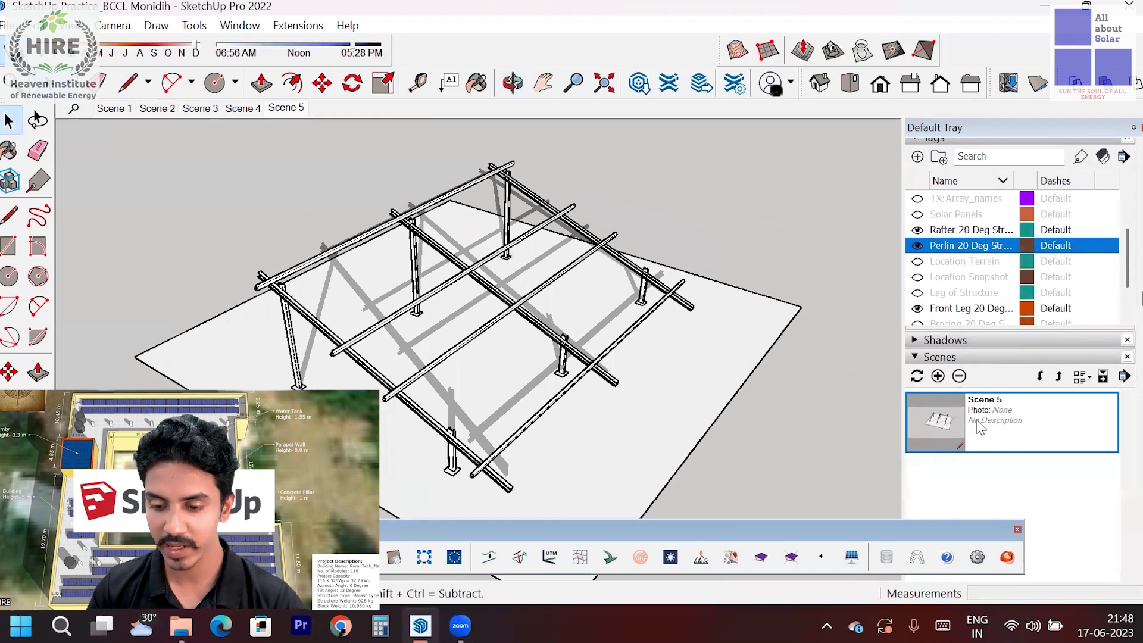
pyautogui.click(938, 376)
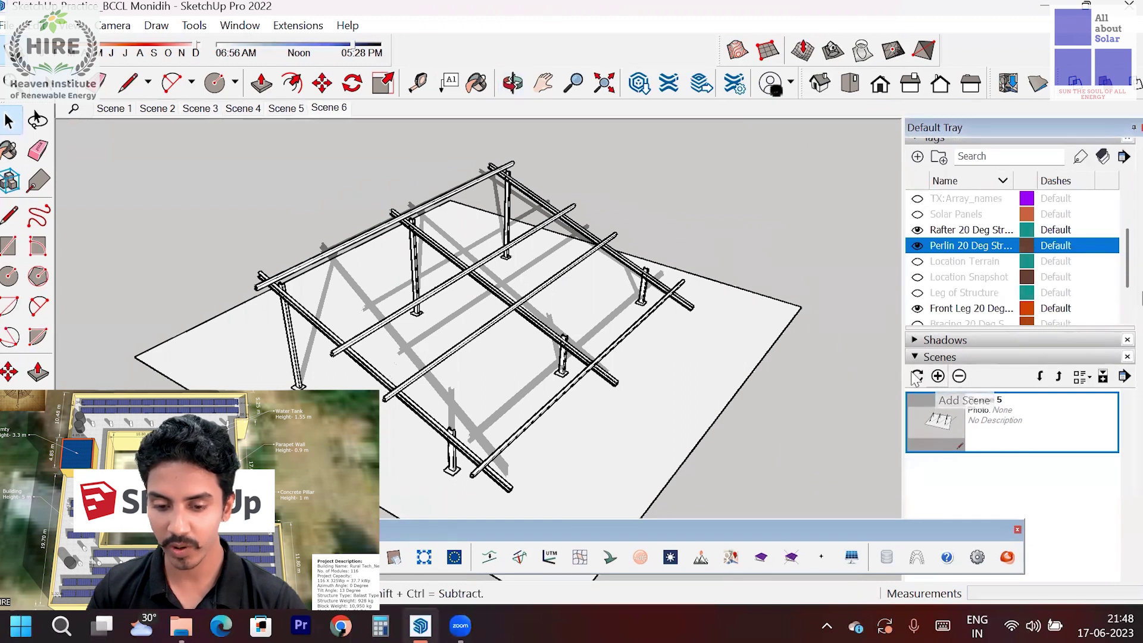
# Inspect the purlin and rafter joints, and add a scene showing the whole frame from a distant front view
pyautogui.moveTo(738, 279); pyautogui.dragTo(627, 275, button='middle')
pyautogui.scroll(6, 631, 274)
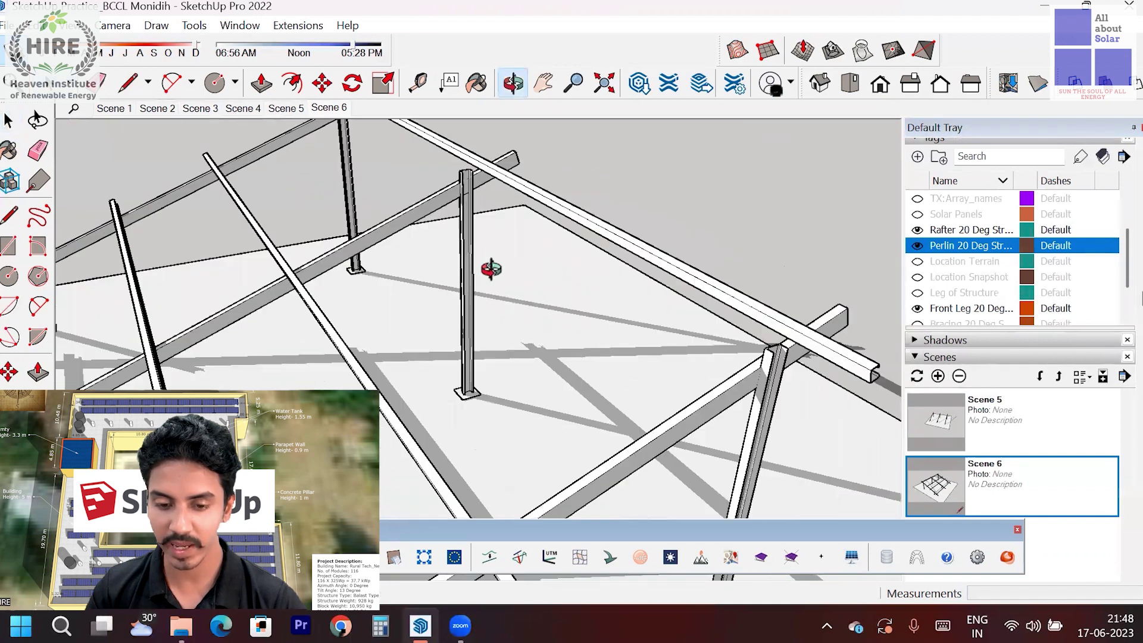
pyautogui.scroll(-8, 647, 287)
pyautogui.moveTo(647, 287); pyautogui.dragTo(620, 297, button='middle')
pyautogui.scroll(-3, 663, 264)
pyautogui.scroll(1, 583, 290)
pyautogui.scroll(-1, 613, 281)
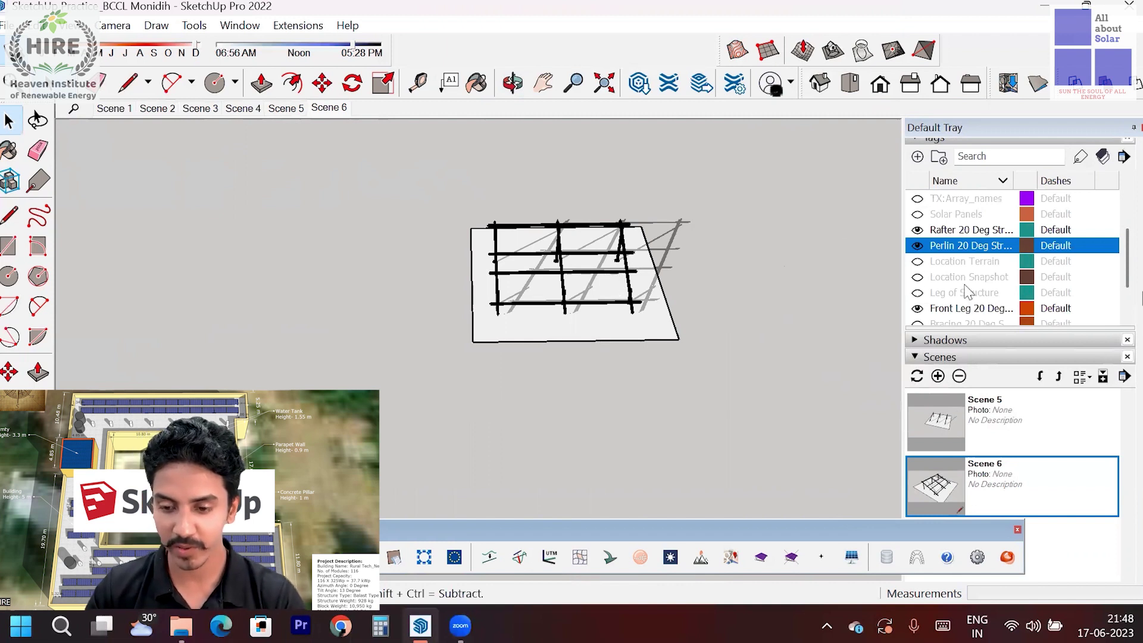
pyautogui.scroll(-3, 1012, 289)
pyautogui.scroll(3, 1014, 291)
pyautogui.scroll(-1, 999, 309)
pyautogui.click(938, 375)
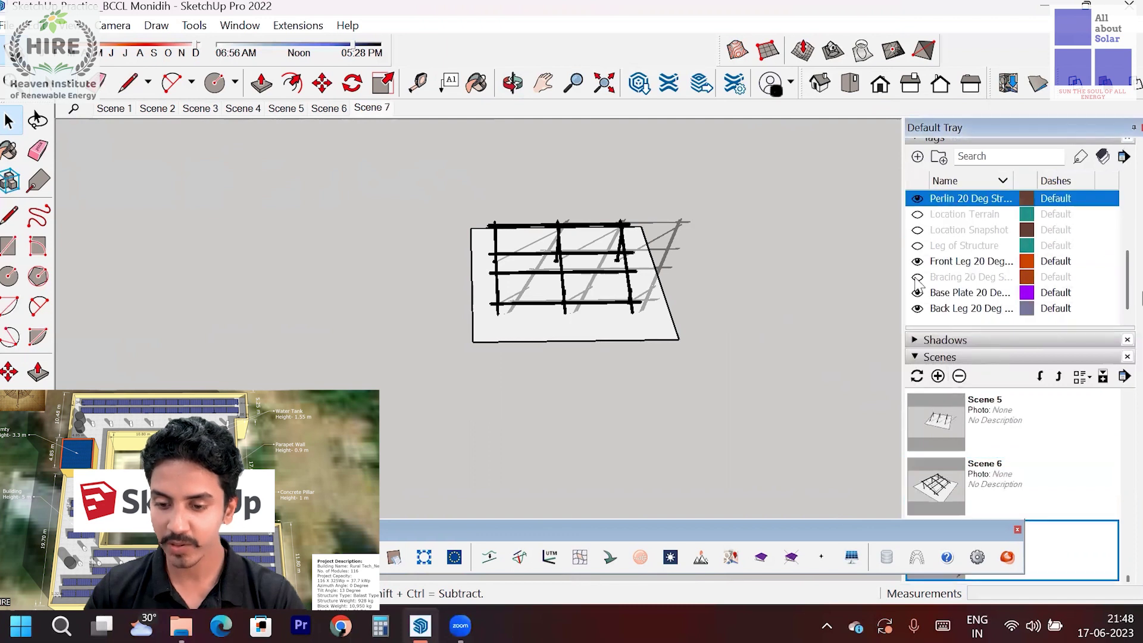
# Show the Bracing 20 Deg tag and add a scene of the braced structure seen at an angle
pyautogui.click(917, 277)
pyautogui.moveTo(729, 313); pyautogui.dragTo(728, 314, button='middle')
pyautogui.moveTo(729, 313)
pyautogui.mouseDown()
pyautogui.moveTo(694, 357)
pyautogui.moveTo(501, 320)
pyautogui.moveTo(339, 258)
pyautogui.moveTo(393, 310)
pyautogui.moveTo(451, 331)
pyautogui.moveTo(393, 353)
pyautogui.mouseUp()
pyautogui.press('space')
pyautogui.moveTo(393, 353); pyautogui.dragTo(901, 355, button='middle')
pyautogui.click(936, 376)
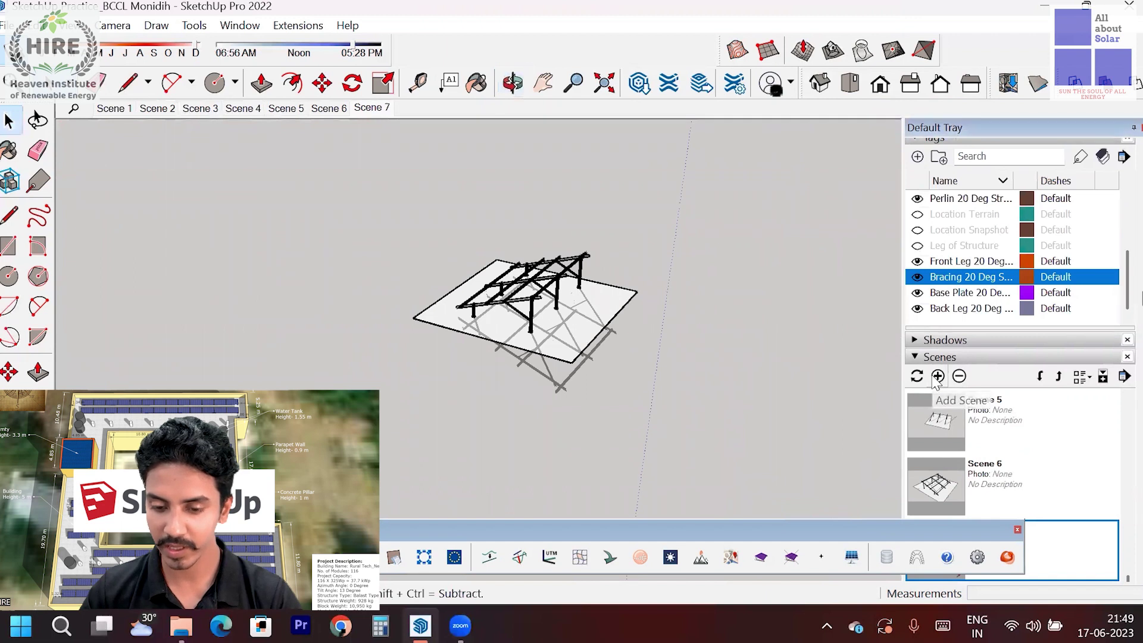
# Show the Solar Panels tag and add a scene of the panel array mounted on the structure
pyautogui.scroll(2, 1001, 271)
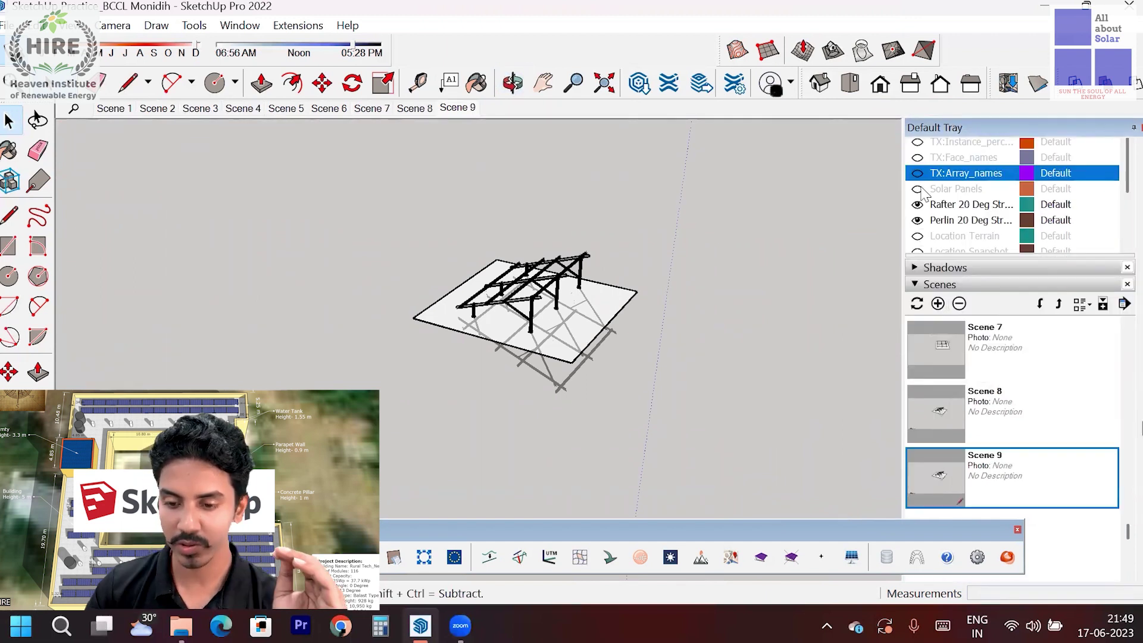
pyautogui.click(919, 187)
pyautogui.moveTo(451, 285); pyautogui.dragTo(598, 345, button='middle')
pyautogui.scroll(2, 393, 256)
pyautogui.moveTo(393, 256); pyautogui.dragTo(671, 255, button='middle')
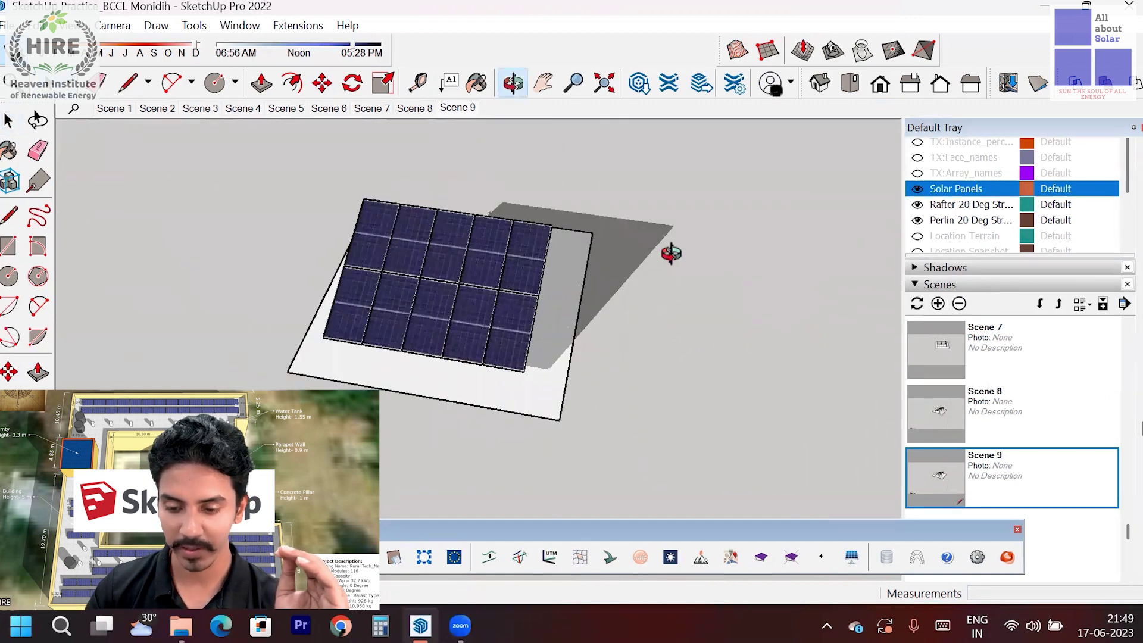
pyautogui.click(936, 304)
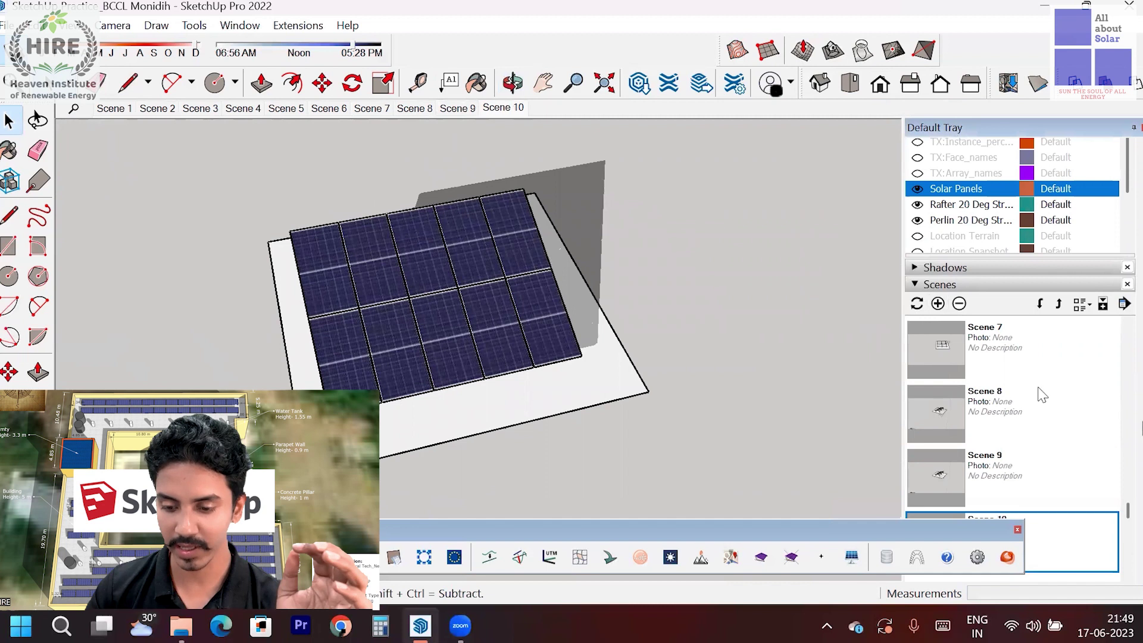
# Review Scene 1, Scene 2 and Scene 3 in order to check the build-up of the structure
pyautogui.scroll(6, 1042, 395)
pyautogui.scroll(5, 1042, 392)
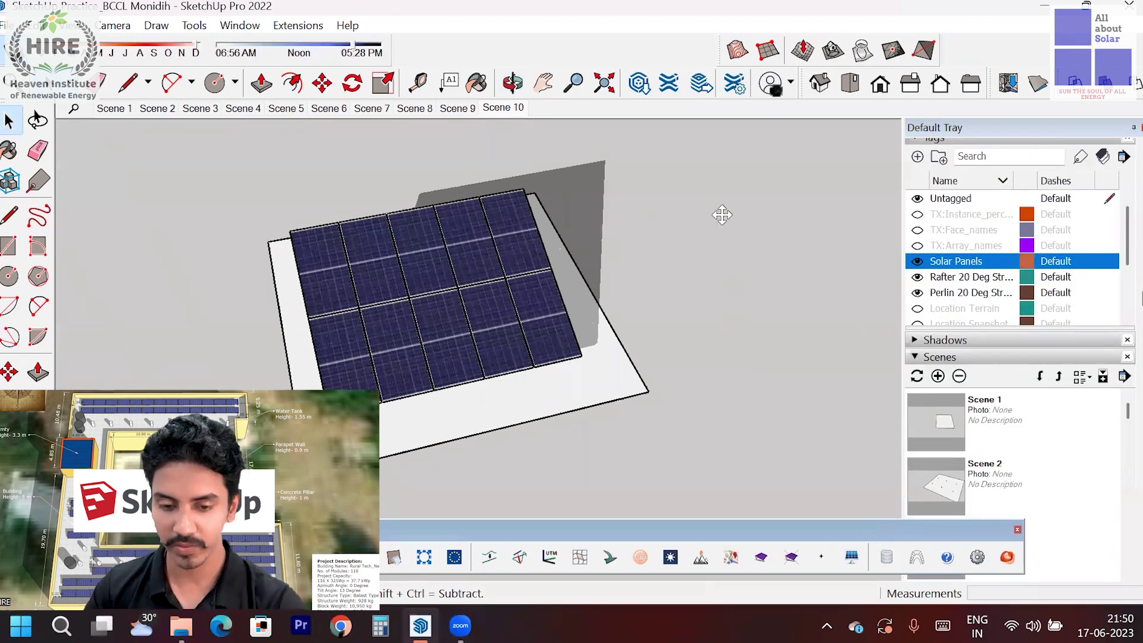
pyautogui.doubleClick(967, 426)
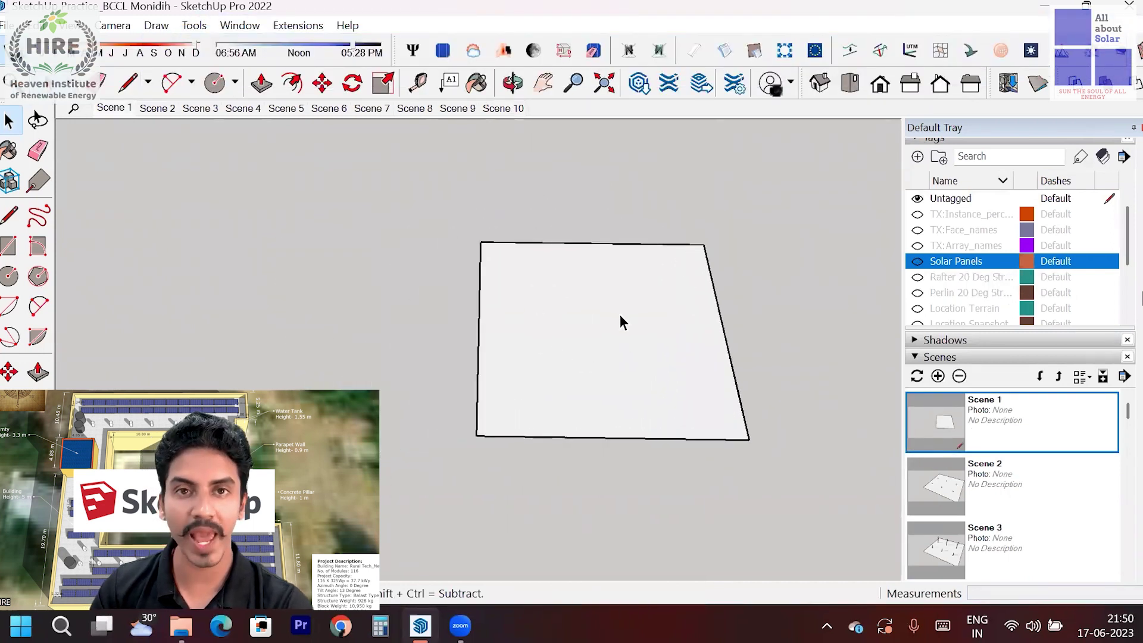
pyautogui.doubleClick(950, 492)
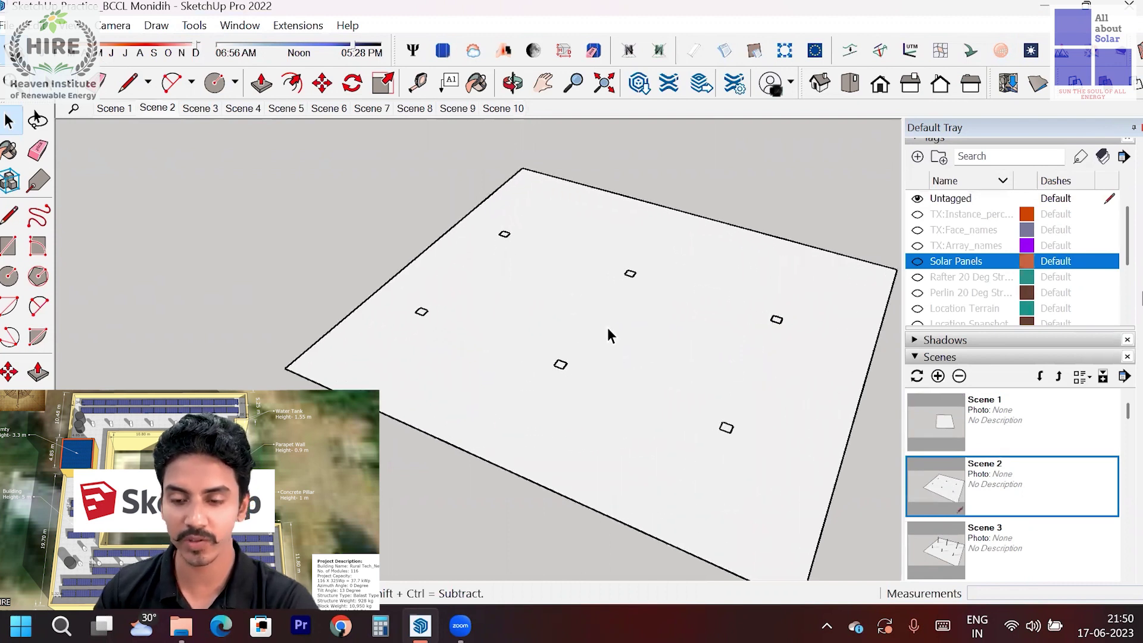
pyautogui.doubleClick(964, 554)
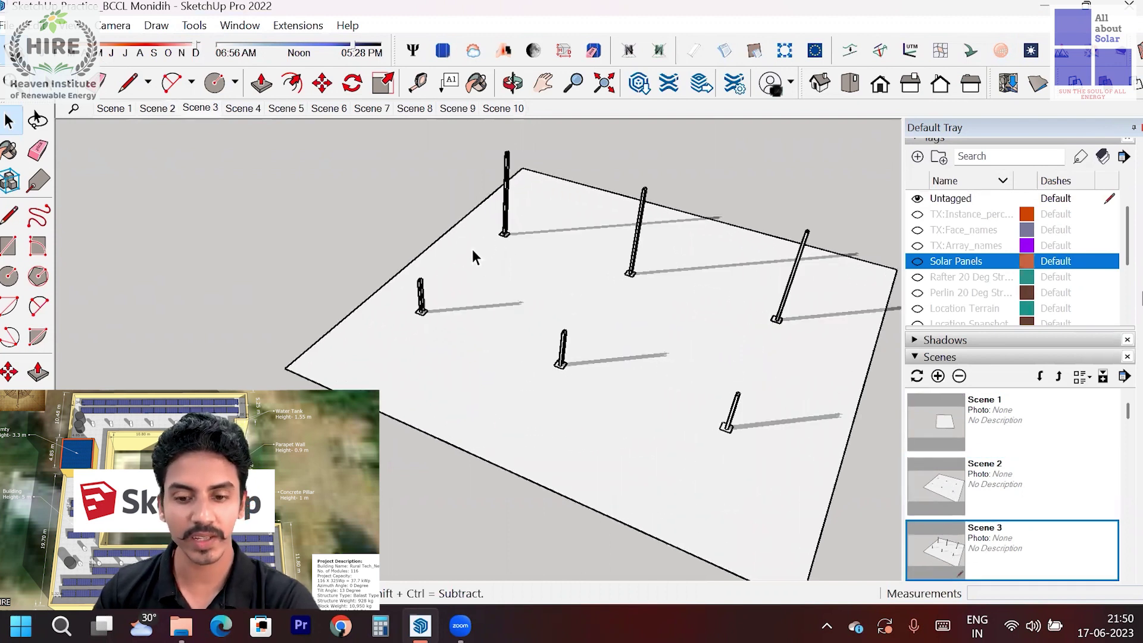
pyautogui.scroll(-2, 1008, 424)
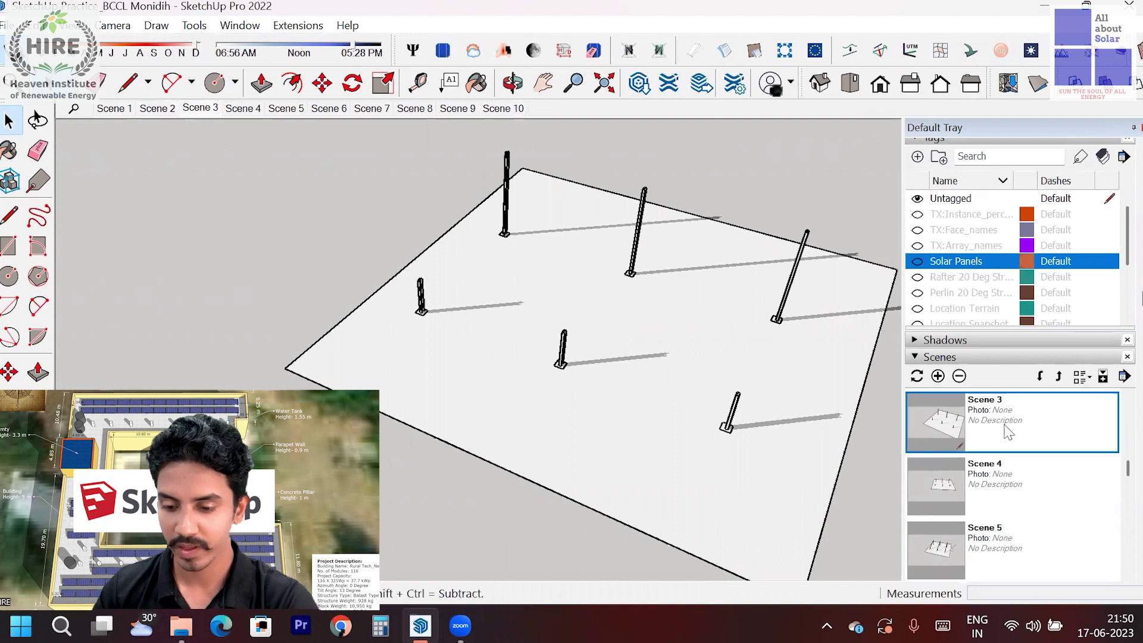
# Recall Scene 4 and delete this duplicate view of the legs
pyautogui.doubleClick(953, 485)
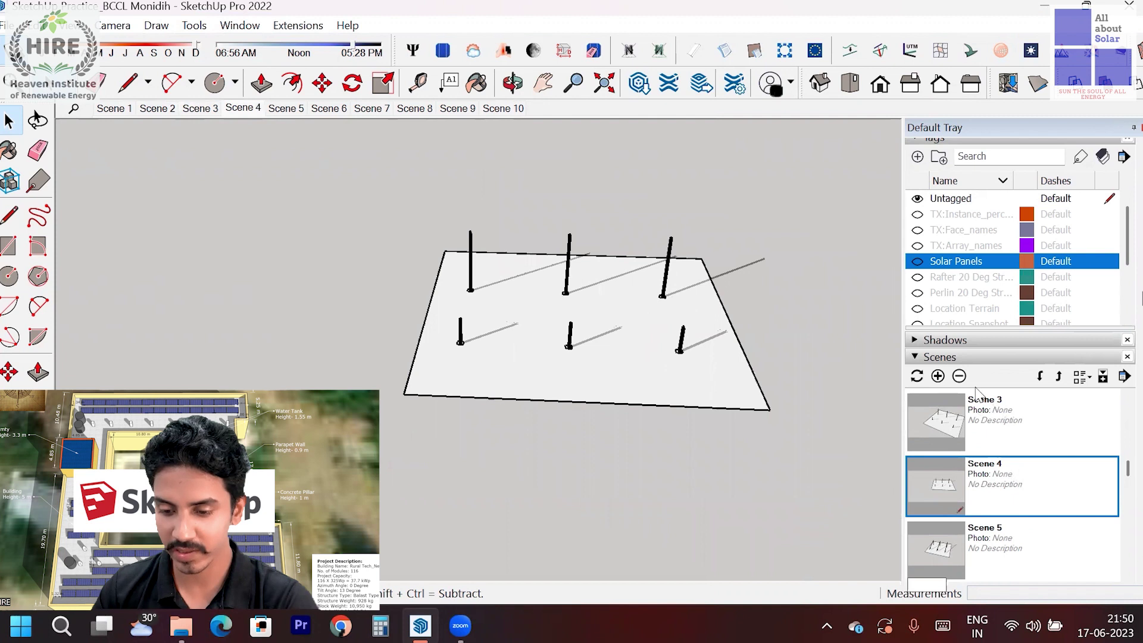
pyautogui.click(959, 375)
pyautogui.click(556, 349)
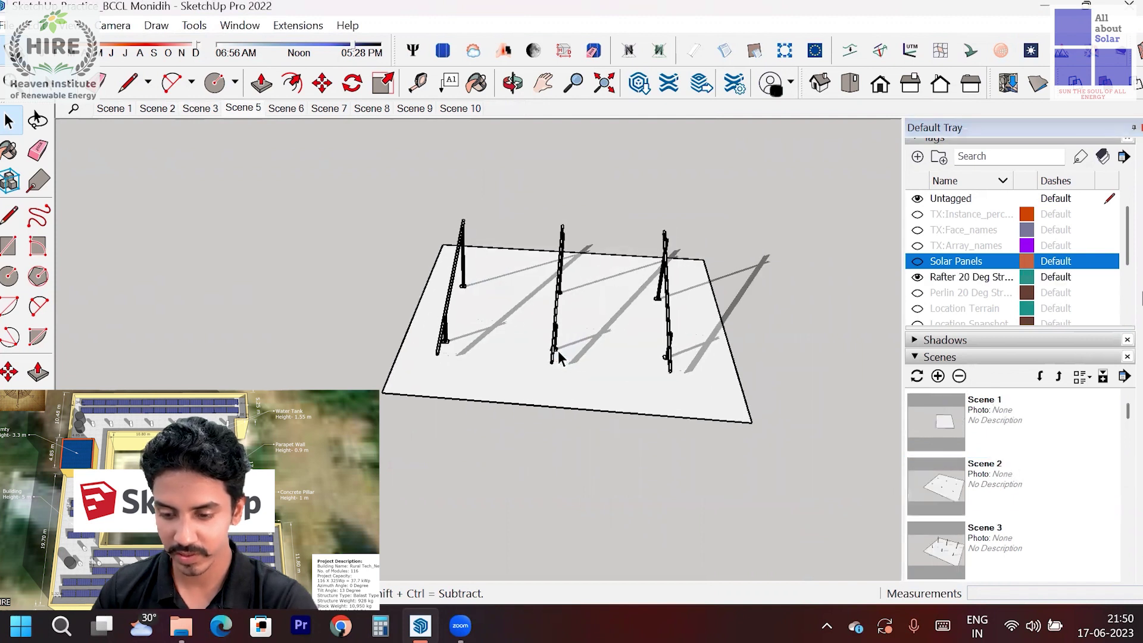
# Step through the remaining scenes and delete the redundant Scene 7 and Scene 9
pyautogui.click(1000, 542)
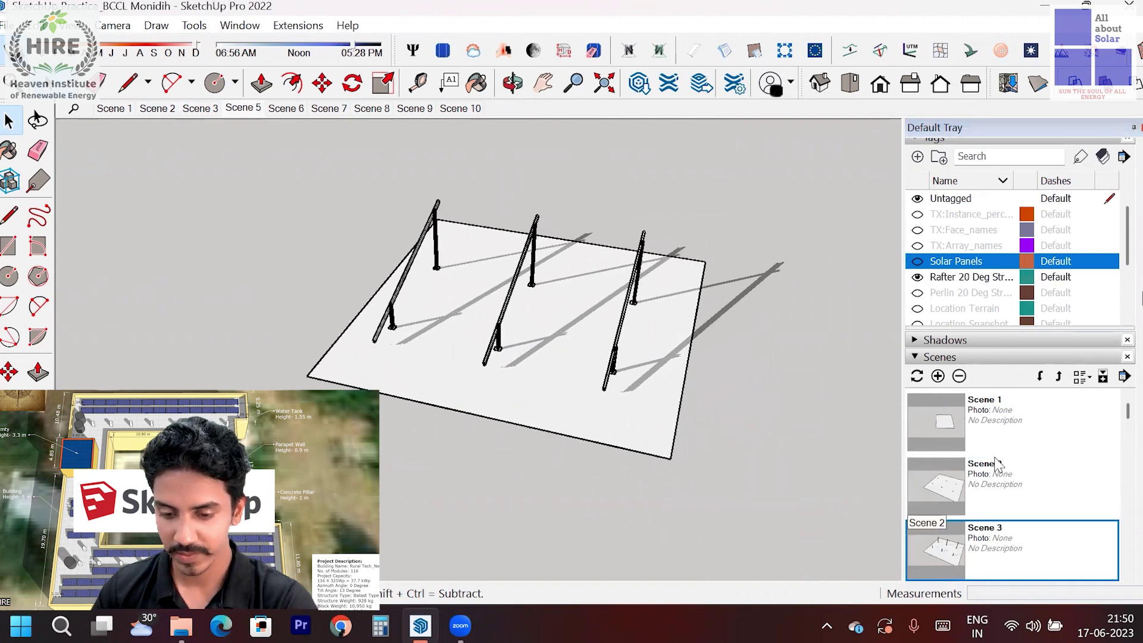
pyautogui.scroll(-1, 996, 463)
pyautogui.click(948, 537)
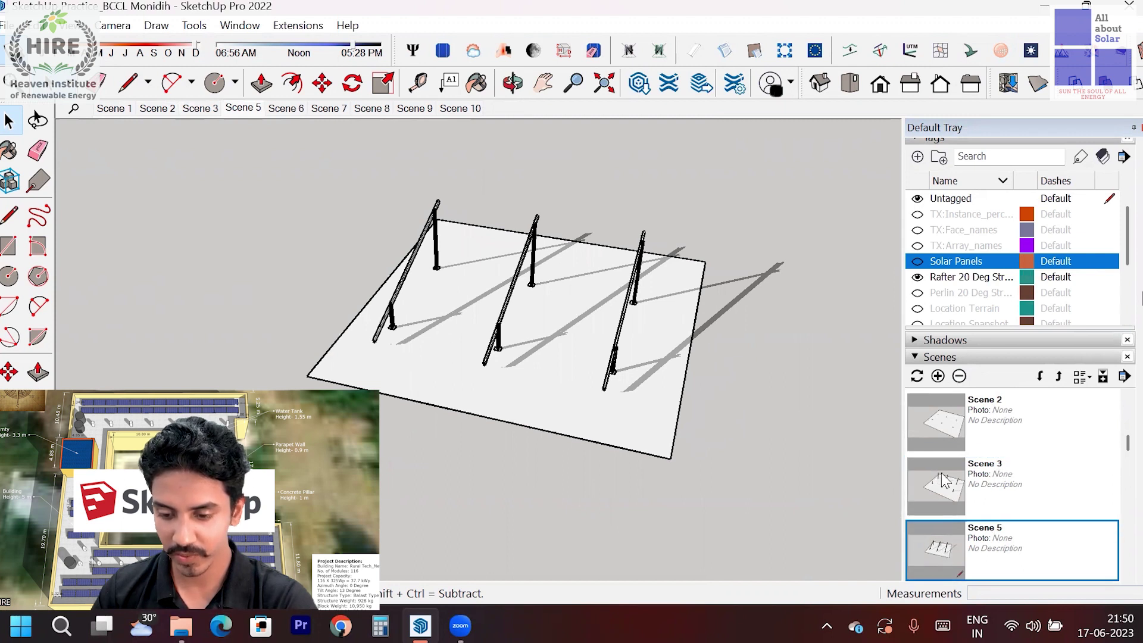
pyautogui.click(943, 476)
pyautogui.click(948, 535)
pyautogui.scroll(-2, 1006, 470)
pyautogui.click(956, 493)
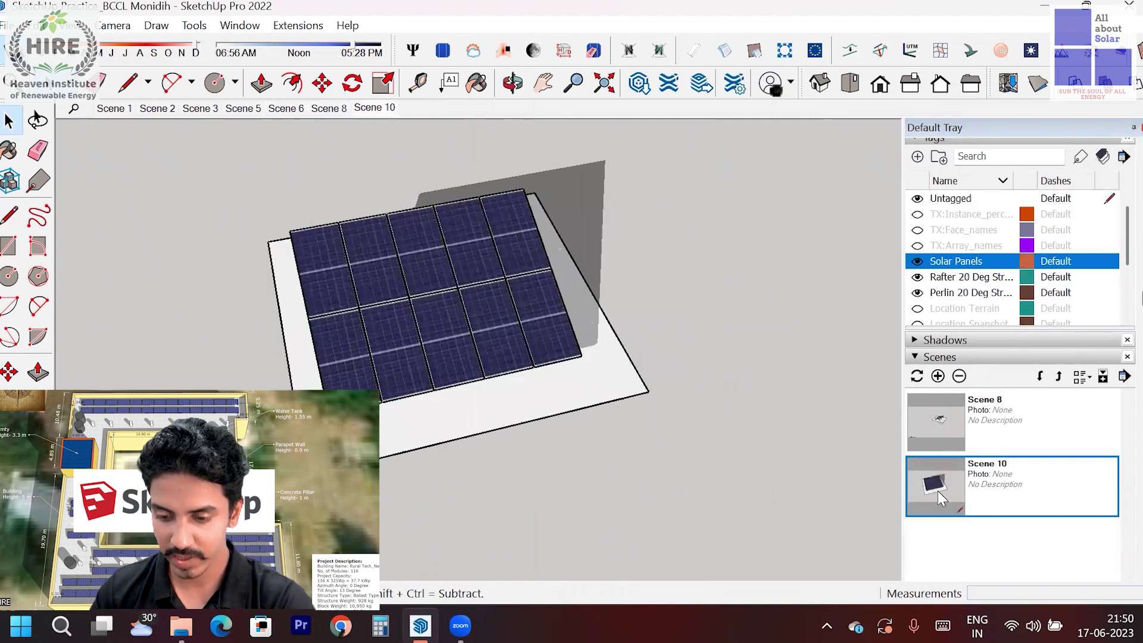
pyautogui.click(937, 409)
pyautogui.click(949, 493)
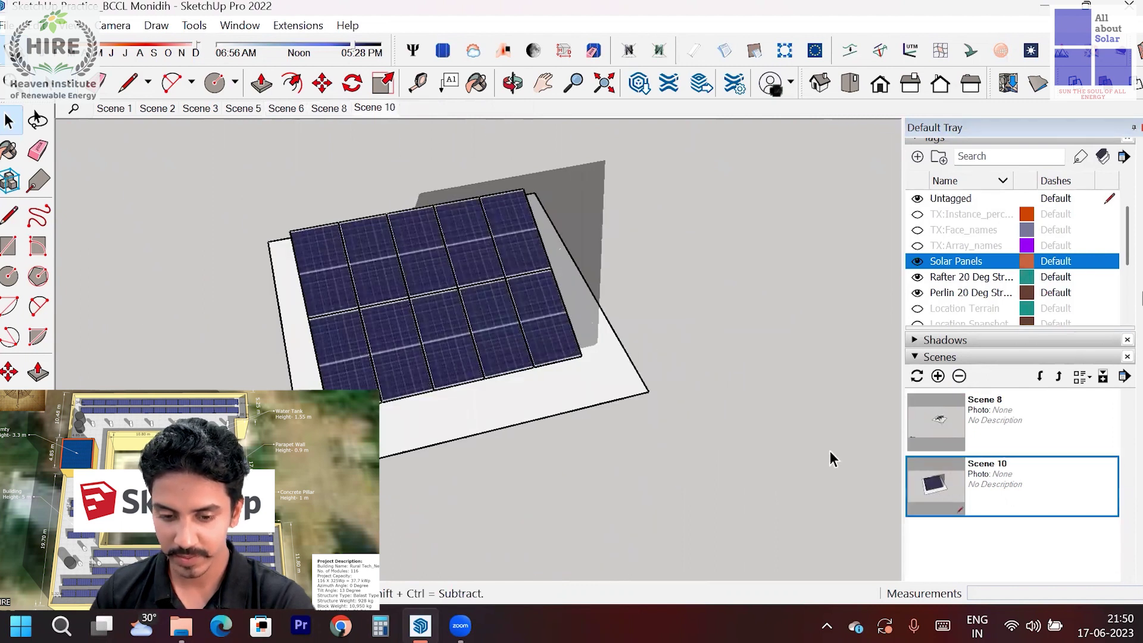
pyautogui.scroll(-3, 726, 363)
pyautogui.scroll(3, 727, 363)
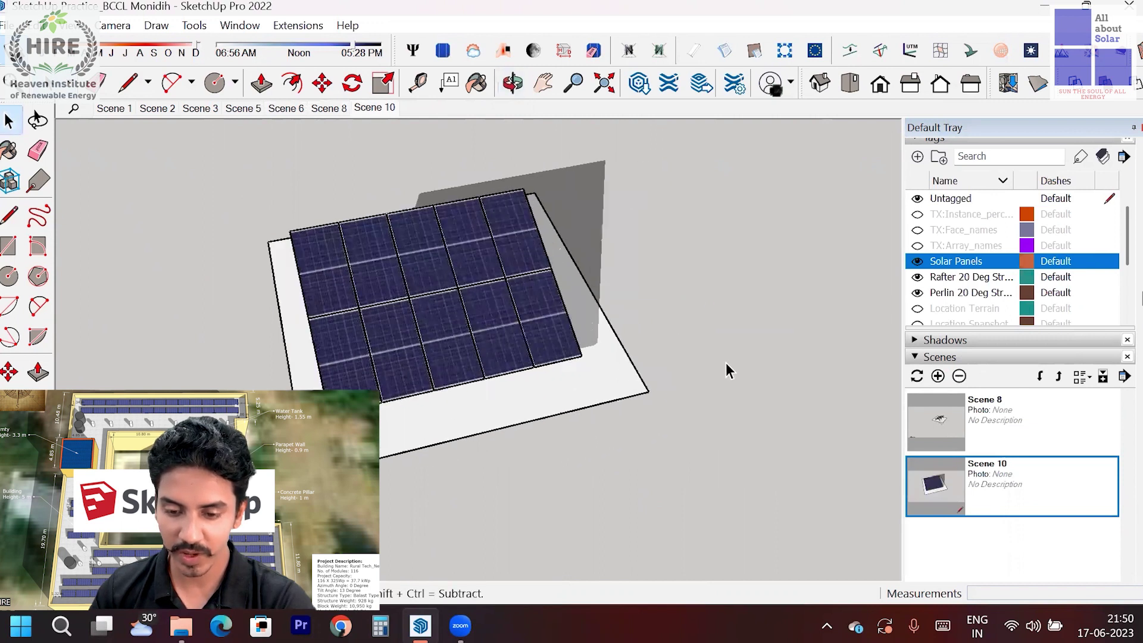
pyautogui.scroll(-4, 732, 361)
pyautogui.moveTo(740, 364); pyautogui.dragTo(681, 382, button='middle')
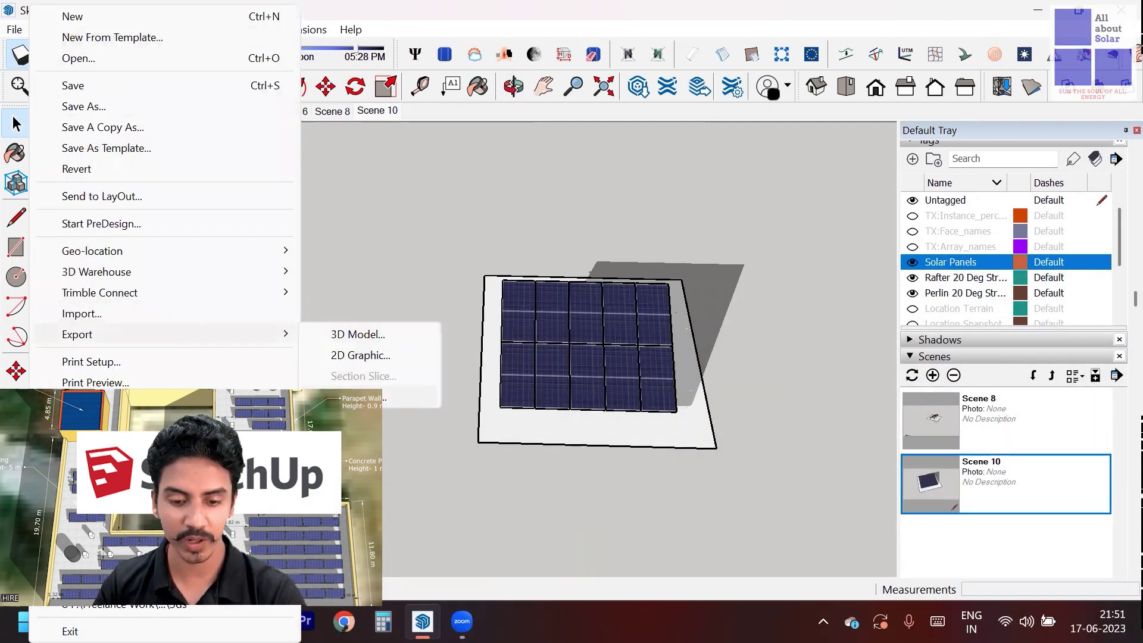
# Set up an animation export of the scenes as an MP4 H.264 video file named Youtube
pyautogui.click(369, 396)
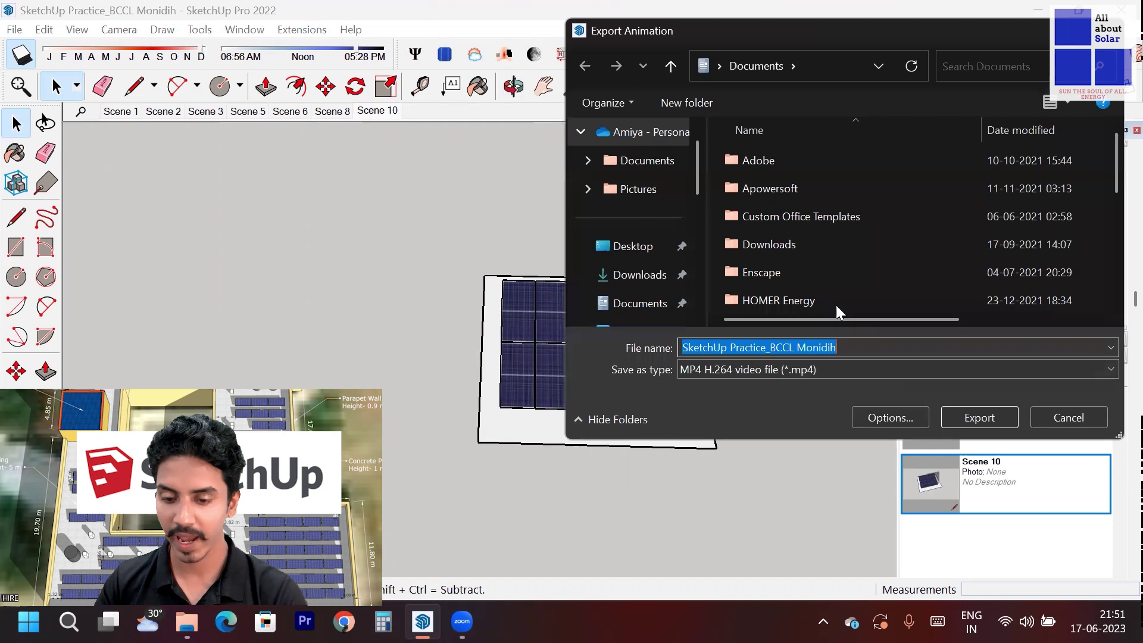
pyautogui.scroll(-5, 846, 305)
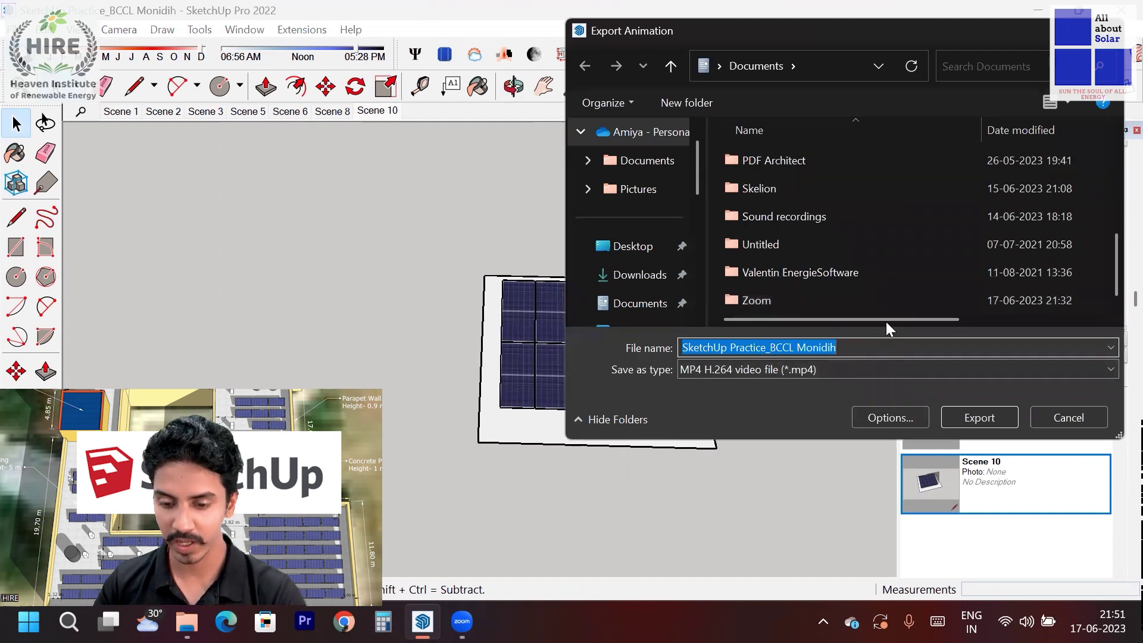
pyautogui.write('Youtube')
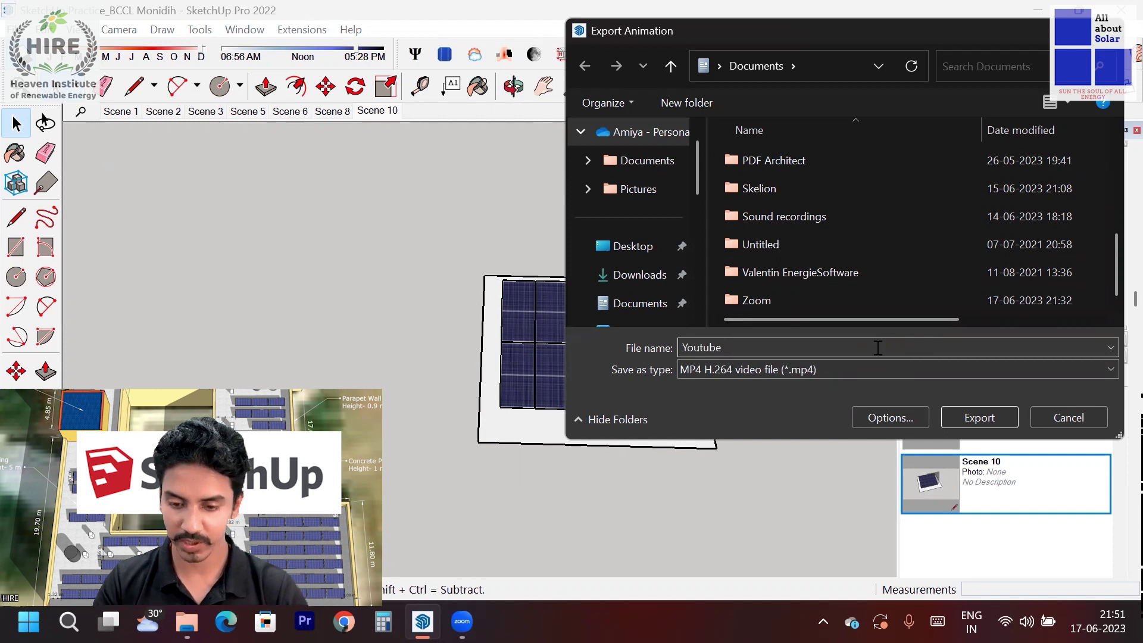